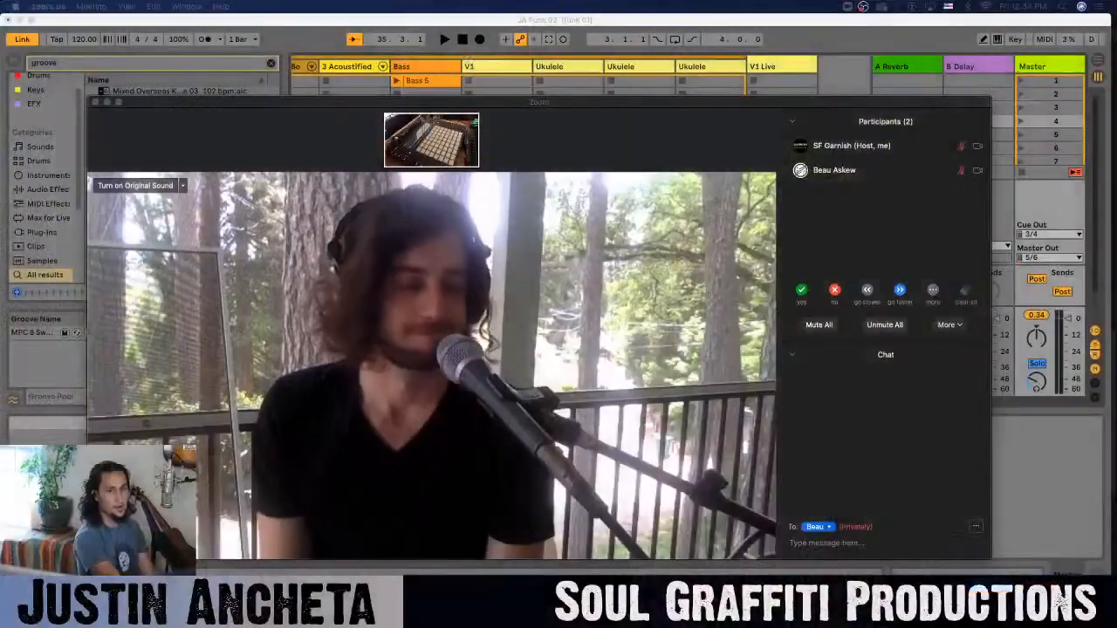
- Switch to the Zoom meeting, share the Desktop 1 screen, and return to Ableton Live
{"action": "left_click", "coordinate": [1020, 479]}
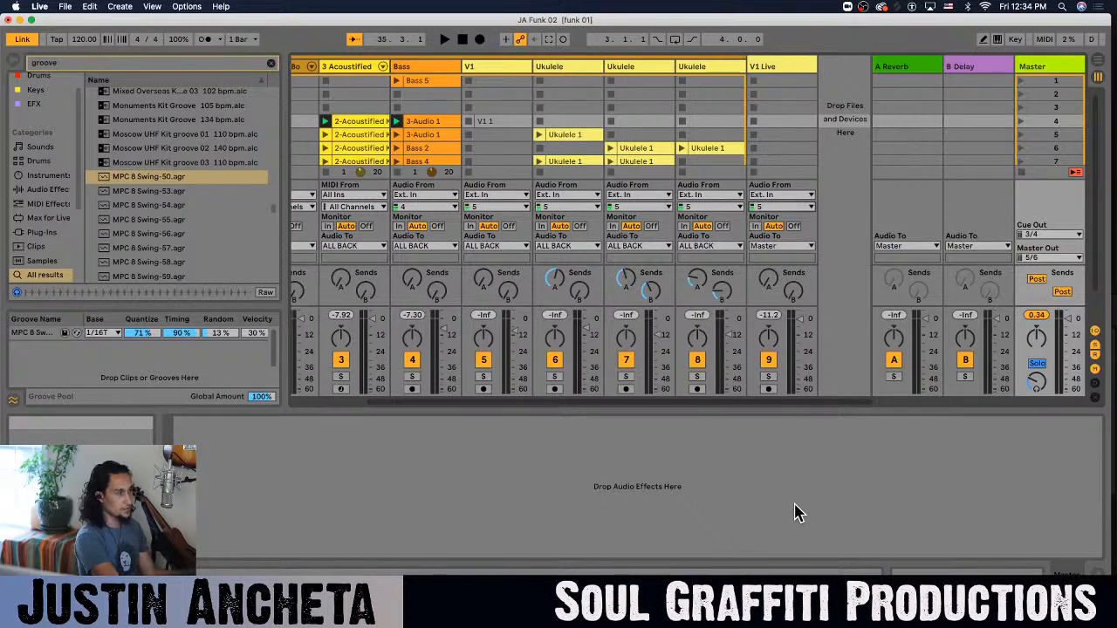
{"action": "key", "text": "super+Tab"}
{"action": "key", "text": "super+Tab"}
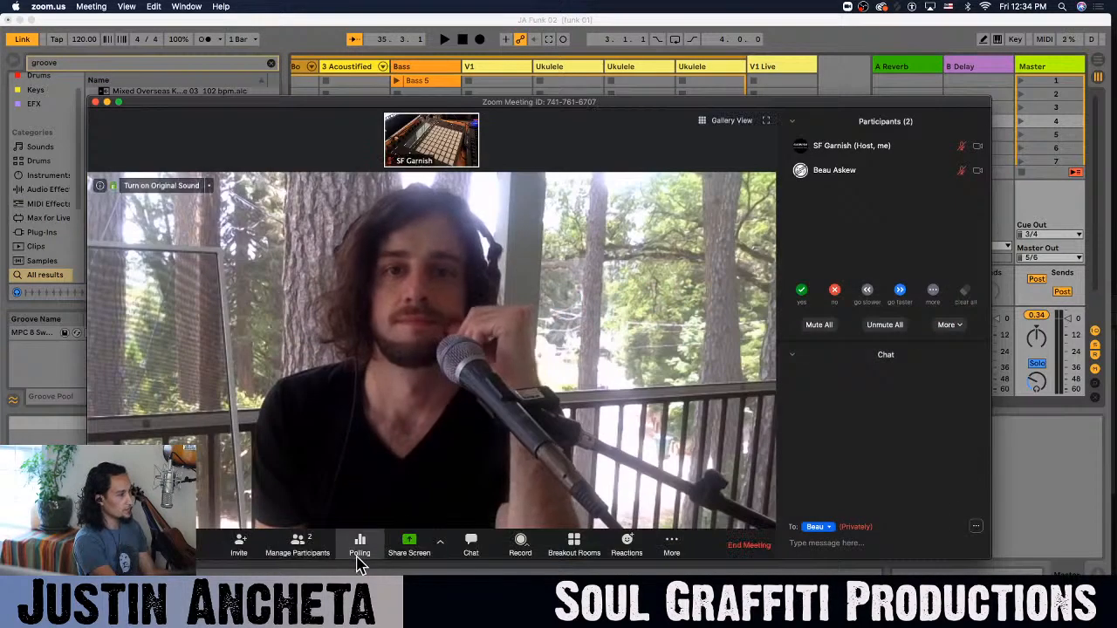
{"action": "left_click", "coordinate": [409, 545]}
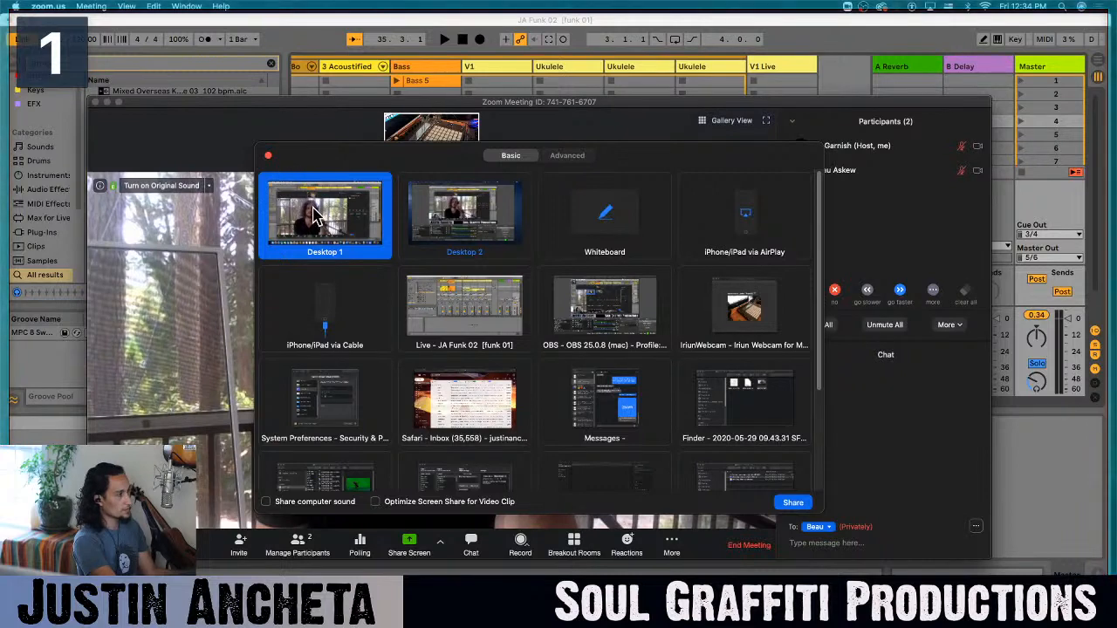
{"action": "left_click", "coordinate": [793, 503]}
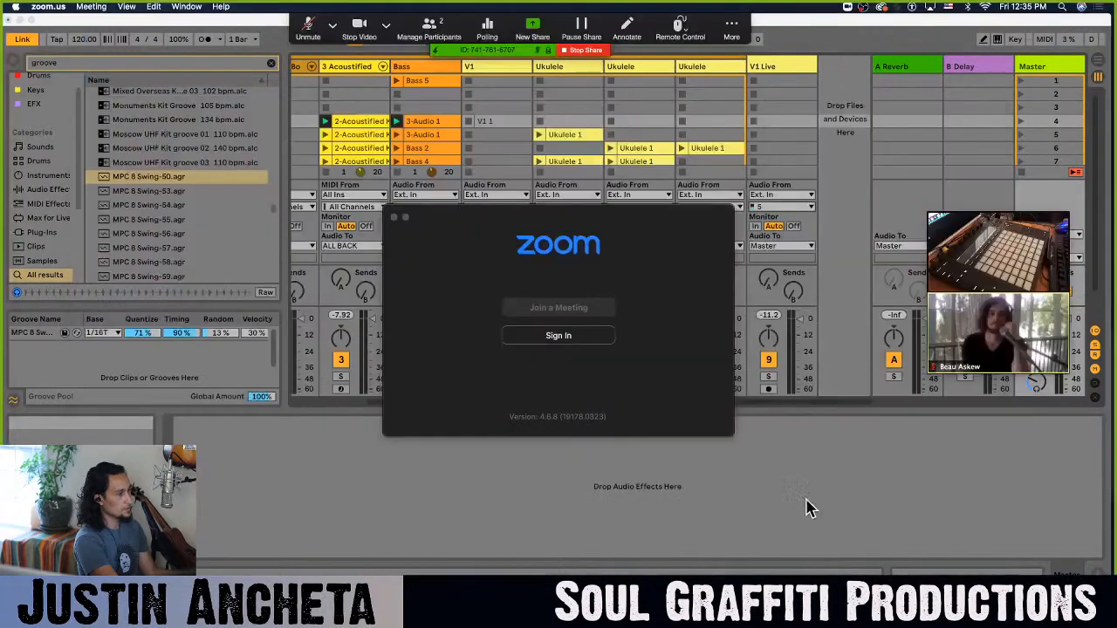
{"action": "left_click", "coordinate": [842, 223]}
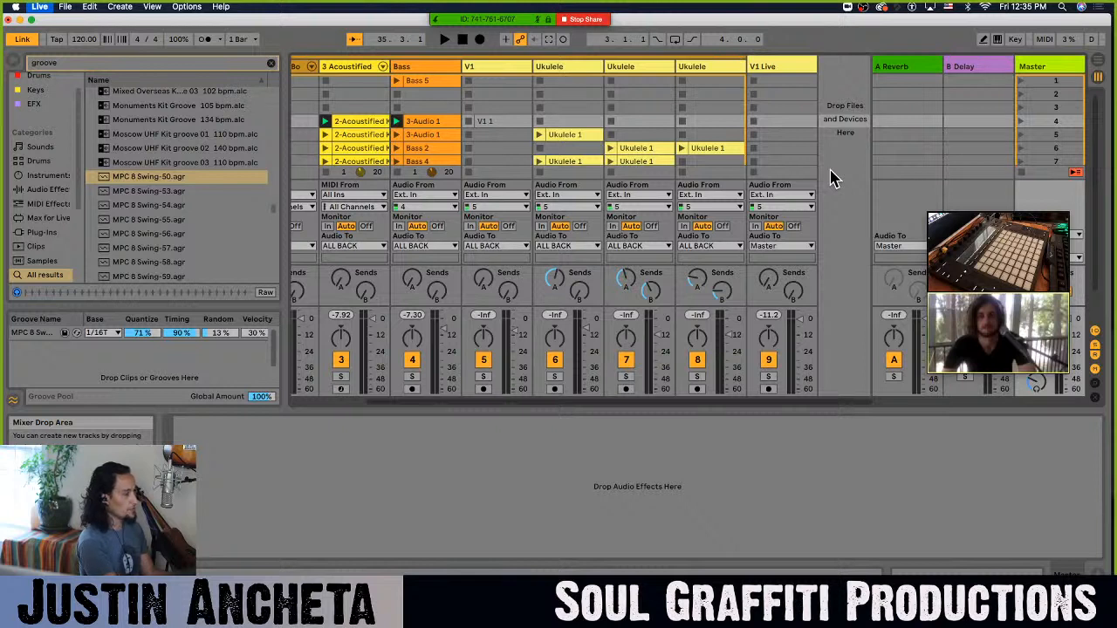
- Review the available audio output devices in Live's audio preferences and close the preferences
{"action": "key", "text": "super+comma"}
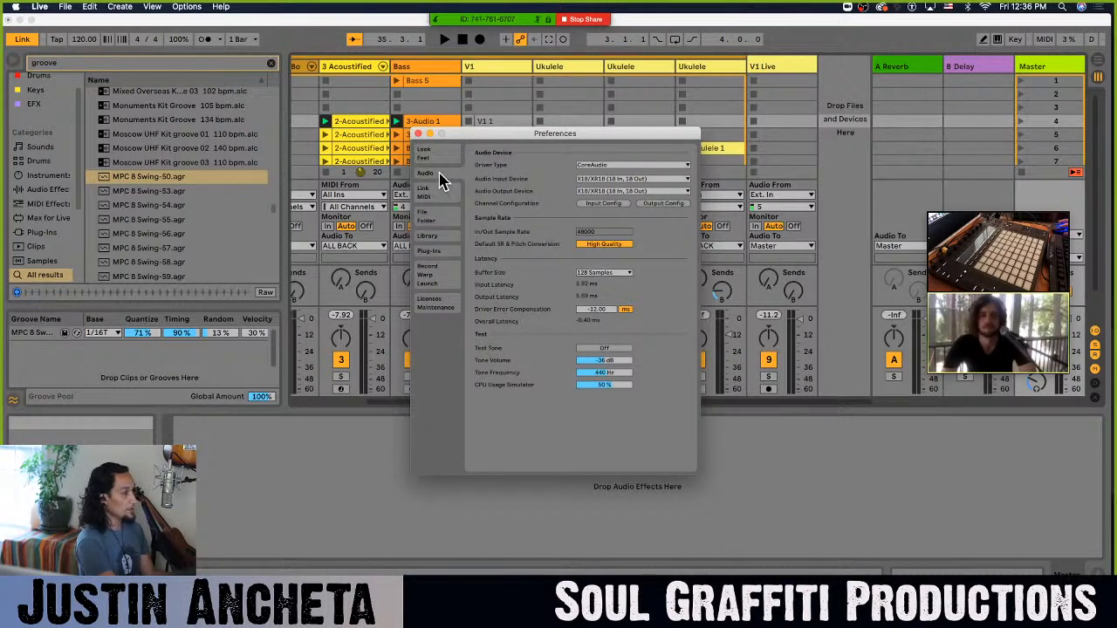
{"action": "left_click", "coordinate": [640, 193]}
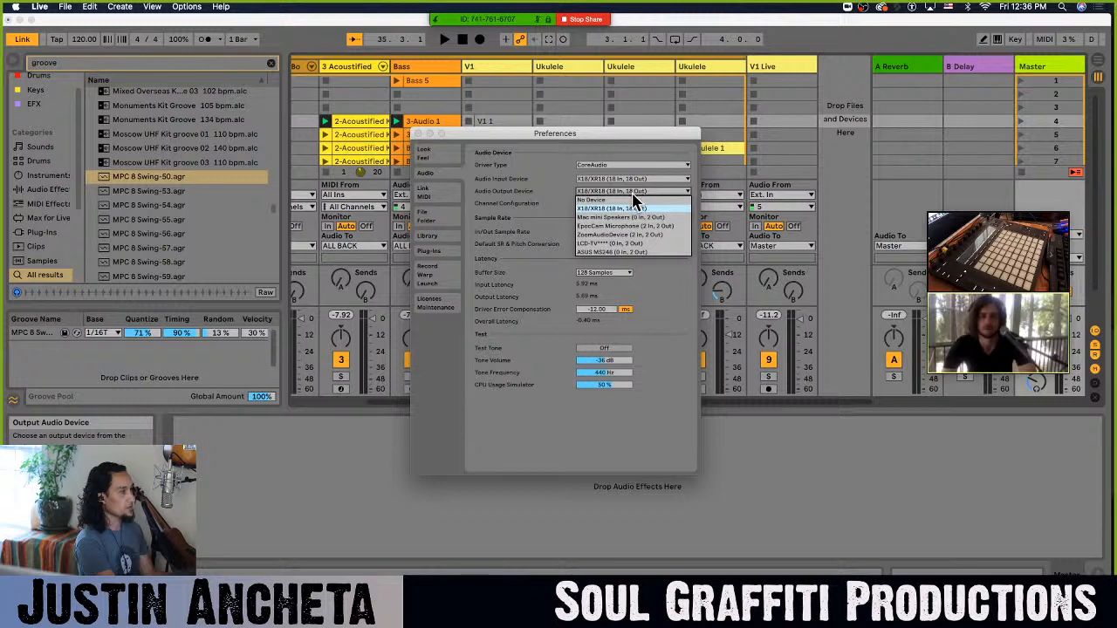
{"action": "left_click", "coordinate": [635, 192]}
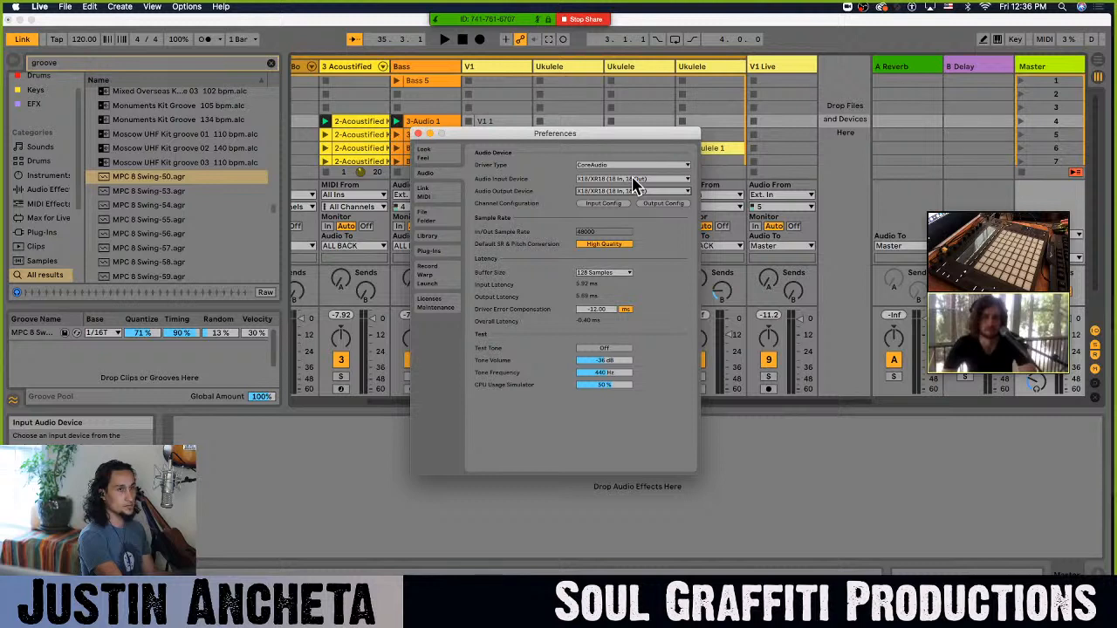
{"action": "left_click", "coordinate": [420, 137]}
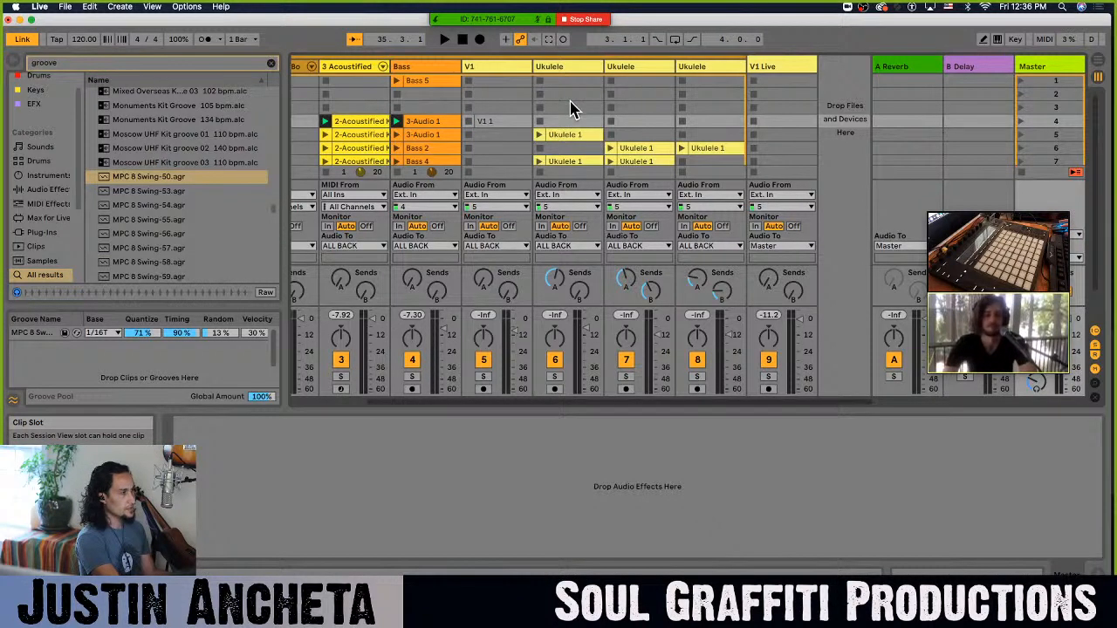
- Fold the ALL BACK group track in the session view and select the V1 Live track
{"action": "left_click", "coordinate": [570, 107]}
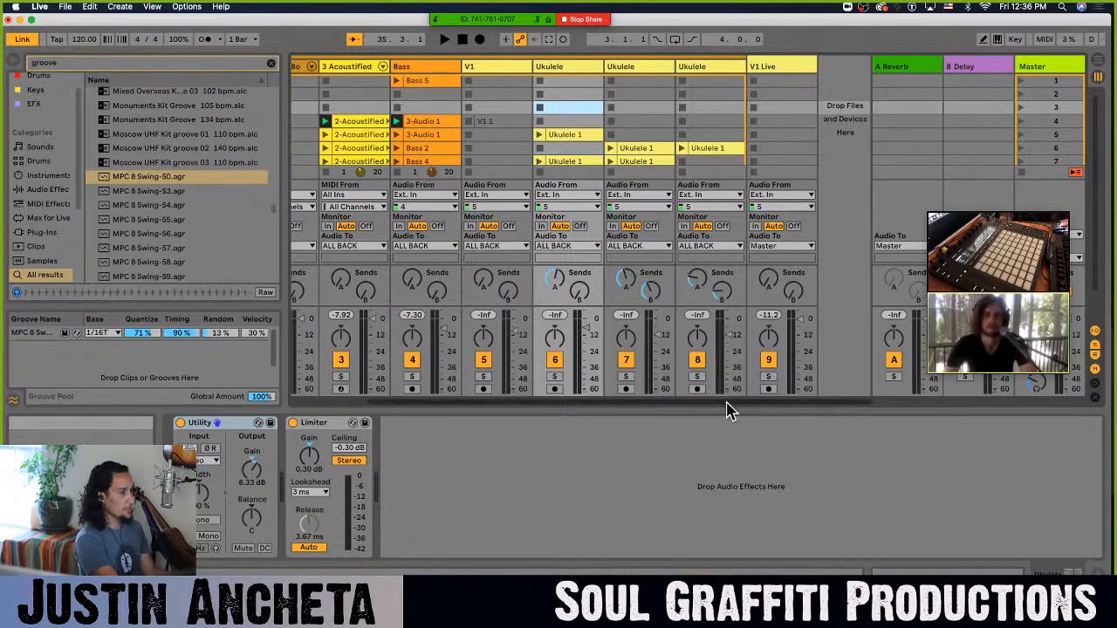
{"action": "left_click_drag", "start_coordinate": [722, 403], "coordinate": [546, 399]}
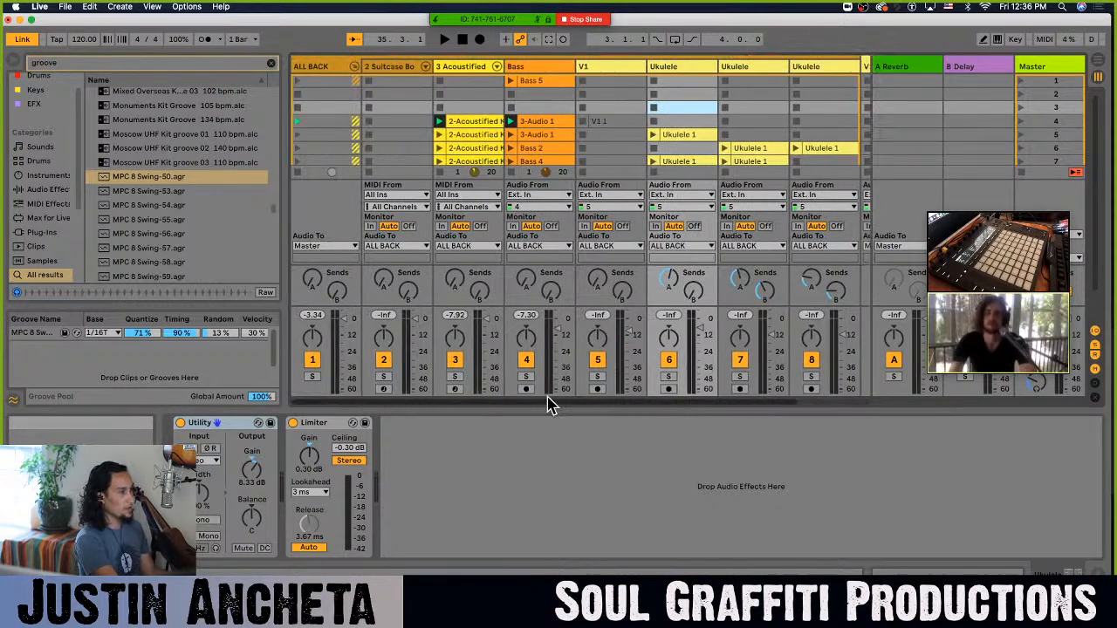
{"action": "left_click", "coordinate": [355, 70]}
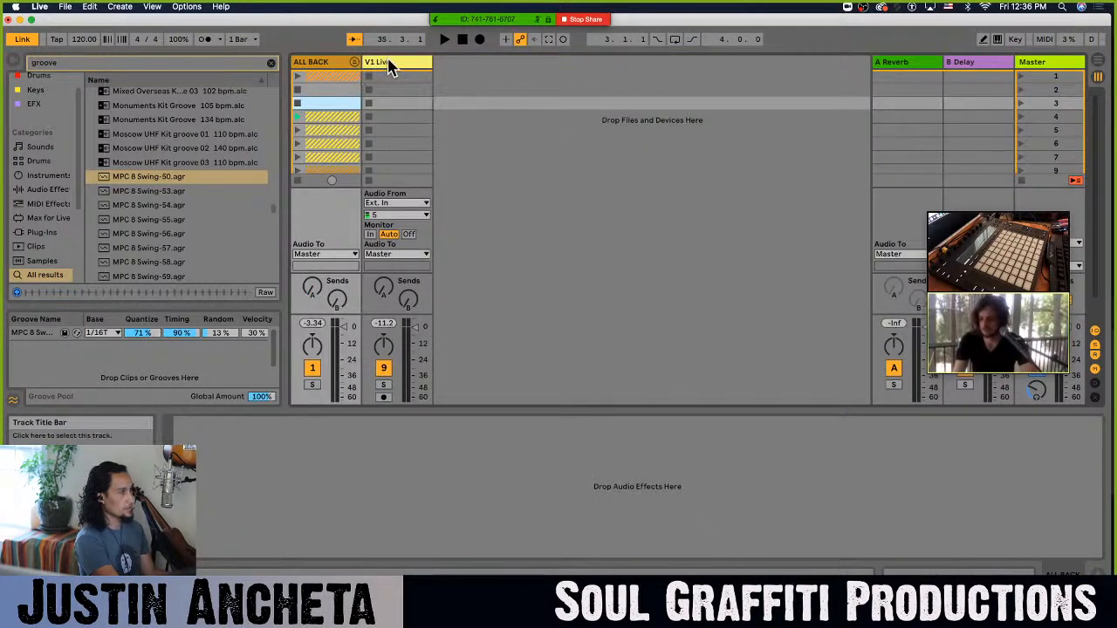
{"action": "left_click", "coordinate": [397, 62]}
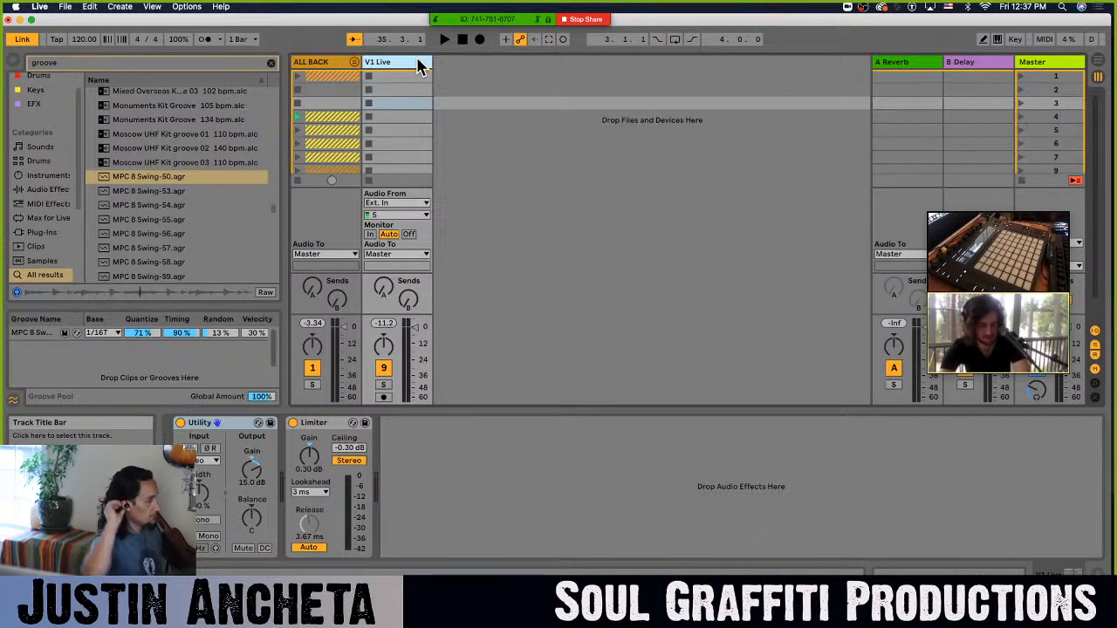
- Move the Zoom video panel off the Master track and switch off sample preview in the browser
{"action": "left_click_drag", "start_coordinate": [995, 211], "coordinate": [833, 222]}
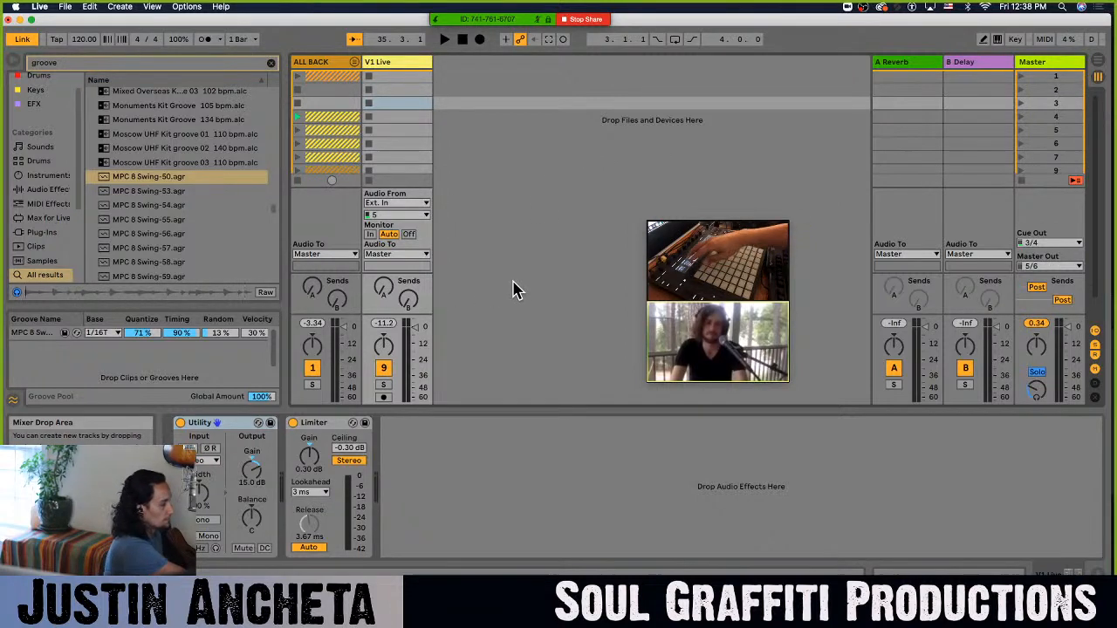
{"action": "left_click", "coordinate": [17, 295]}
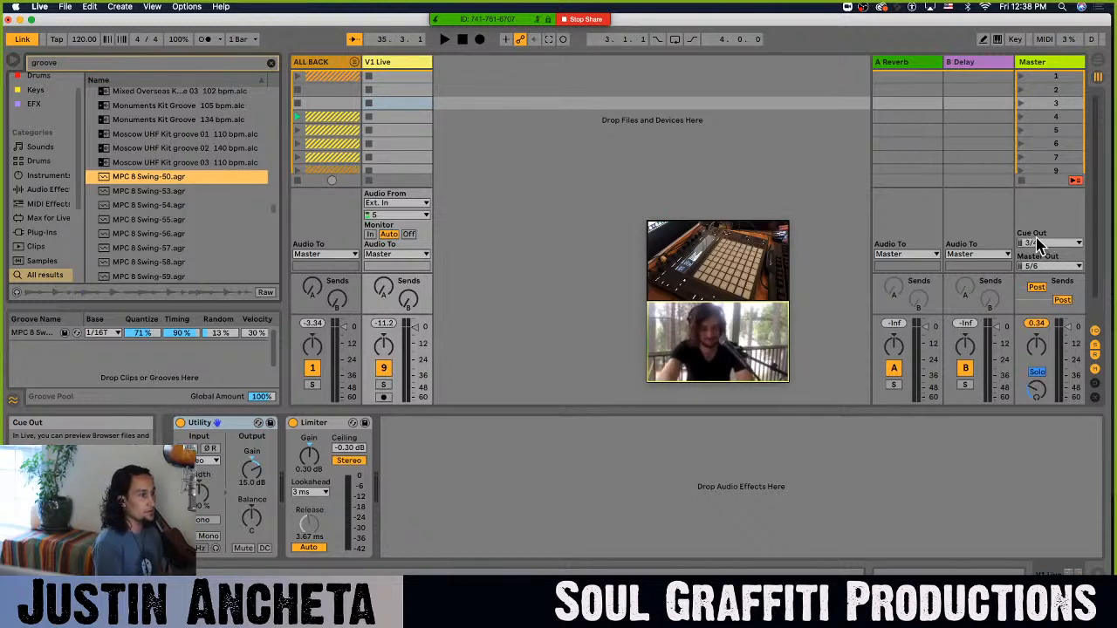
{"action": "mouse_move", "coordinate": [691, 224]}
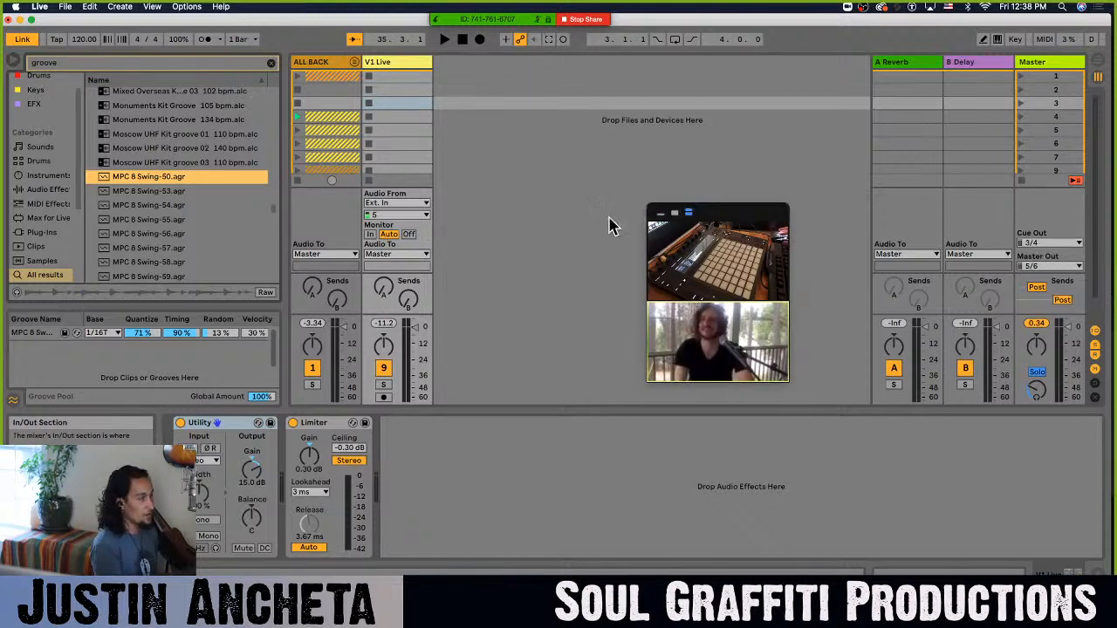
{"action": "left_click", "coordinate": [16, 293]}
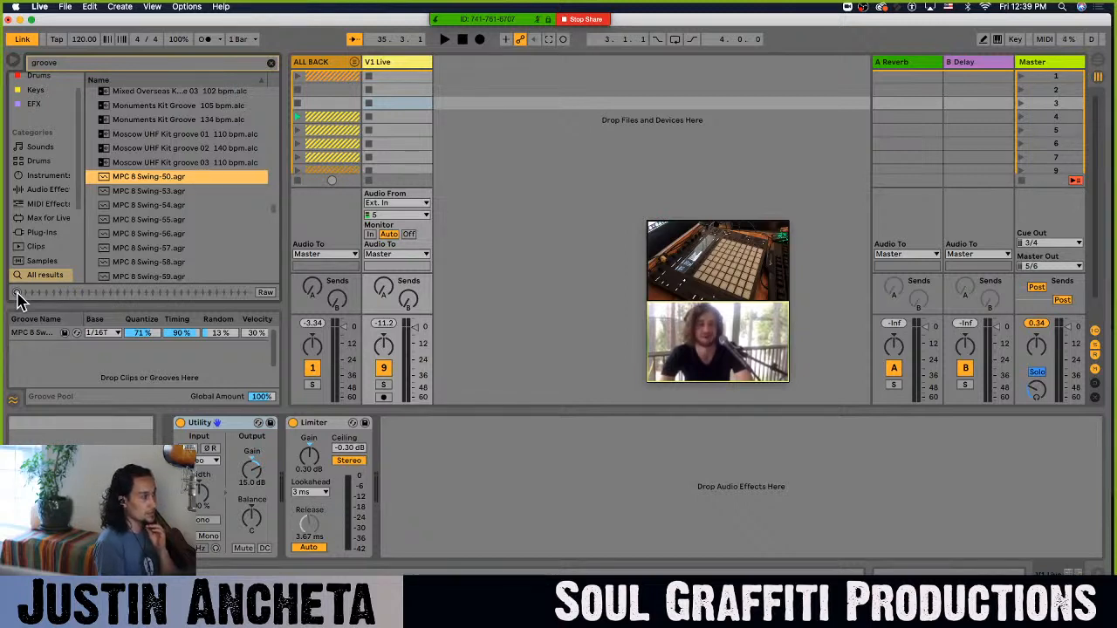
- Hide the browser and bring it back into view
{"action": "left_click", "coordinate": [13, 62]}
{"action": "left_click", "coordinate": [13, 63]}
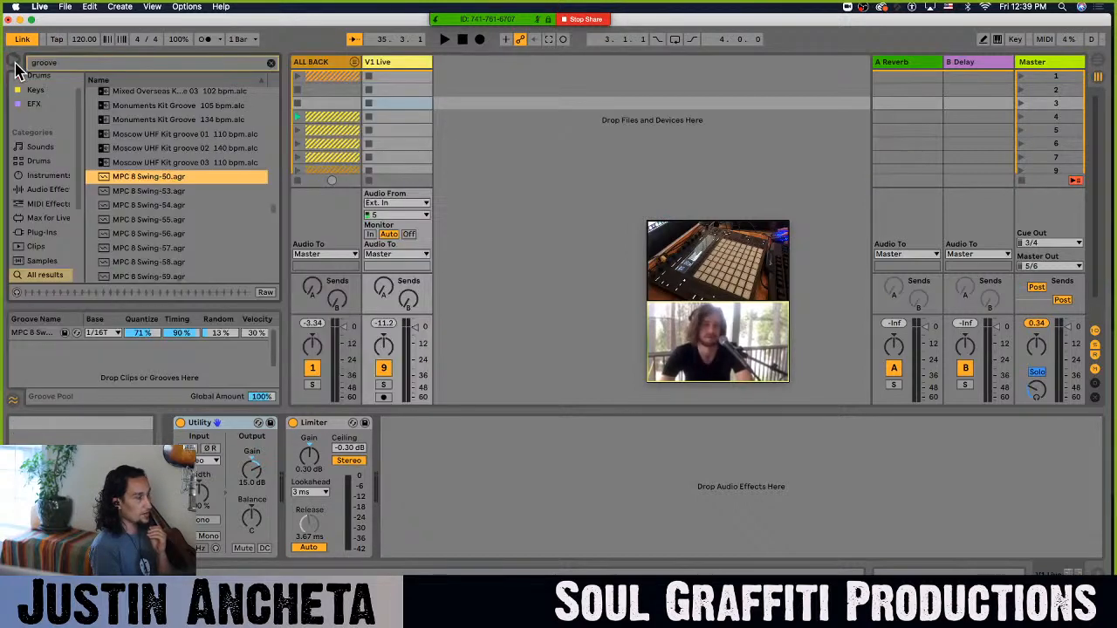
{"action": "left_click", "coordinate": [15, 62]}
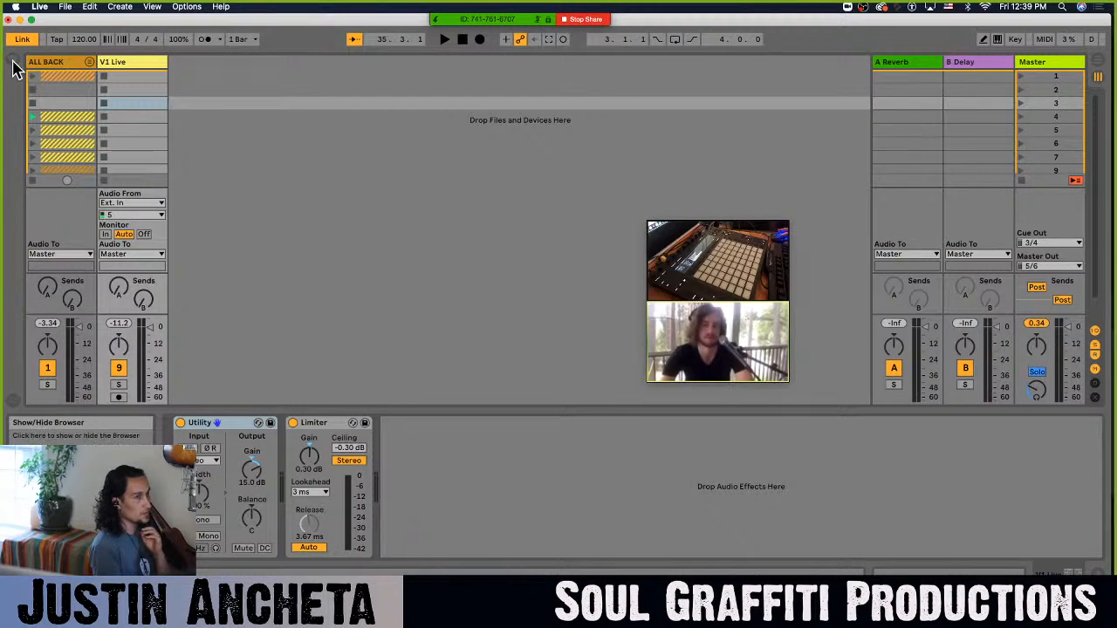
{"action": "left_click", "coordinate": [13, 62]}
{"action": "left_click", "coordinate": [13, 63]}
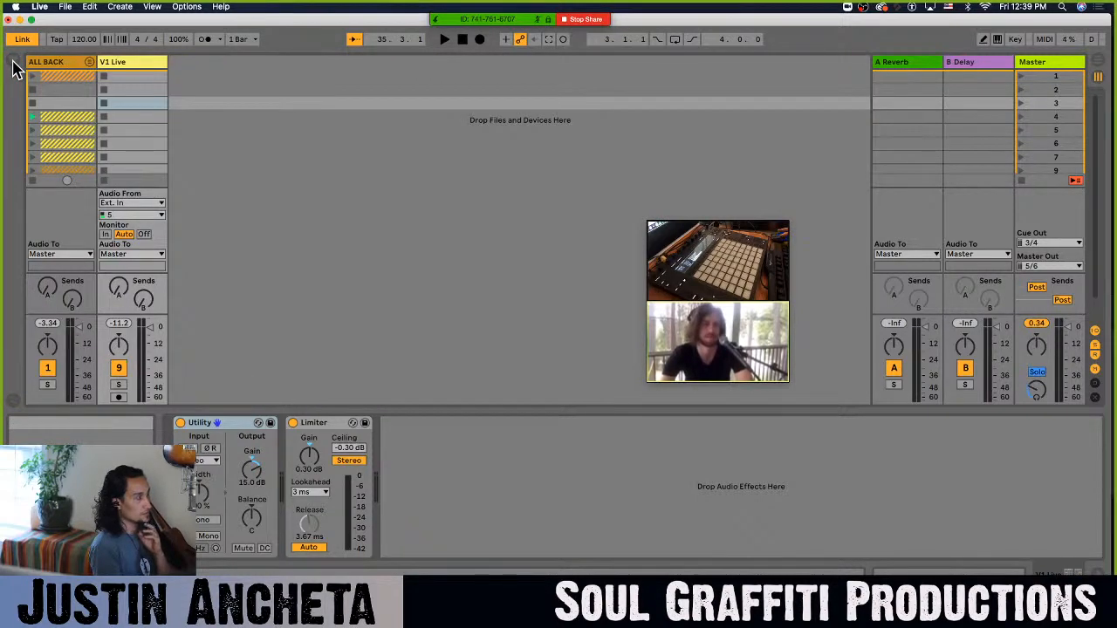
{"action": "left_click", "coordinate": [13, 62]}
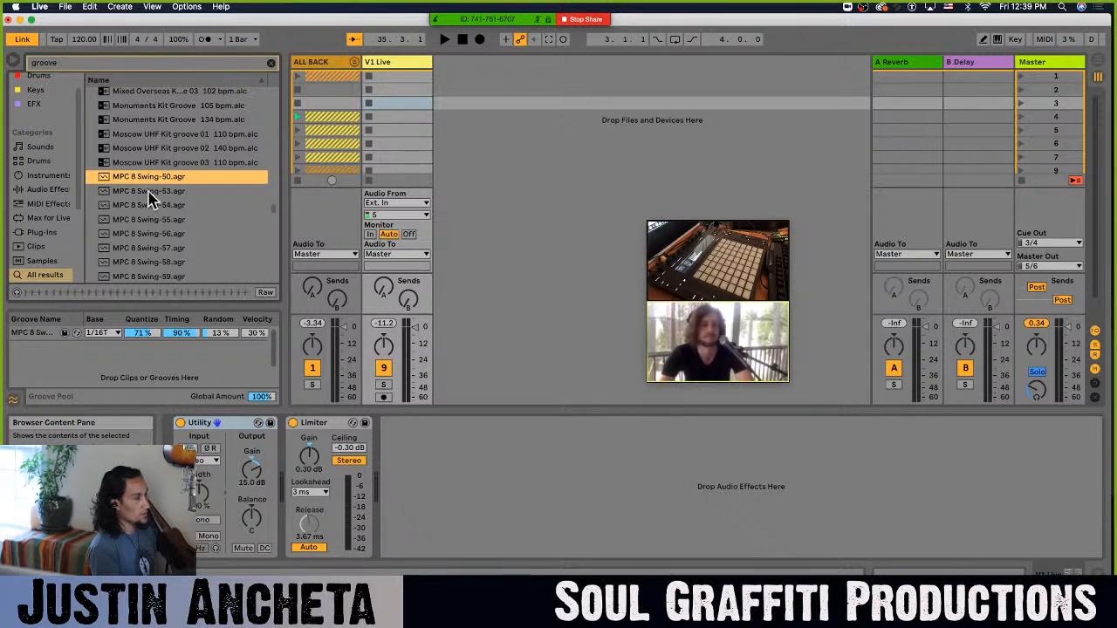
- Select the Moscow UHF Kit groove 02 140 bpm clip in the browser and move the Zoom video panel over the return tracks
{"action": "left_click", "coordinate": [162, 150]}
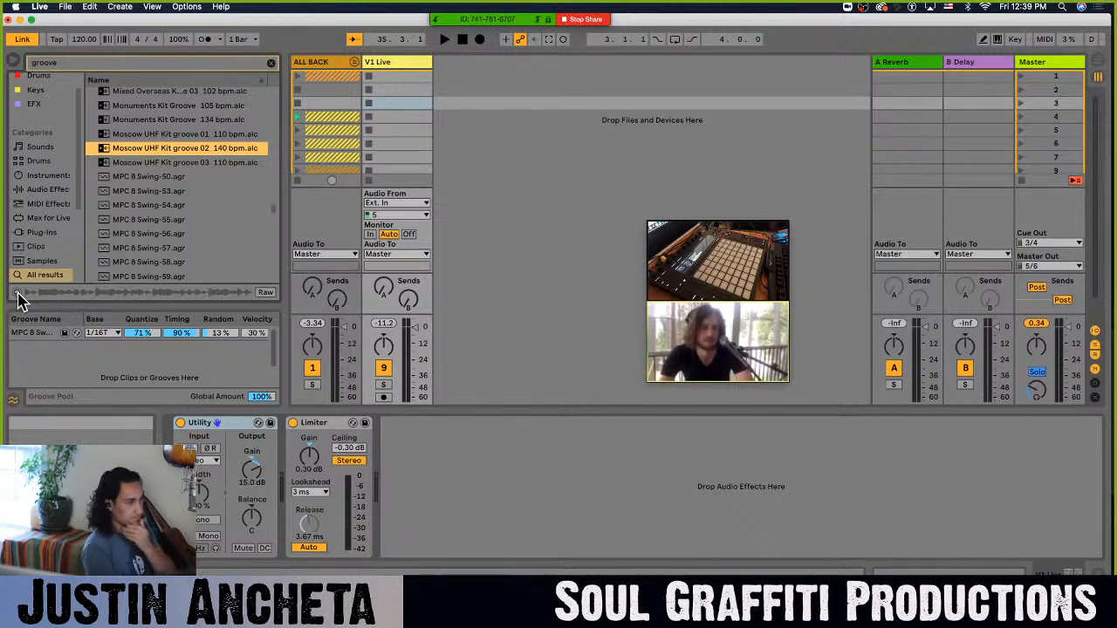
{"action": "mouse_move", "coordinate": [711, 211]}
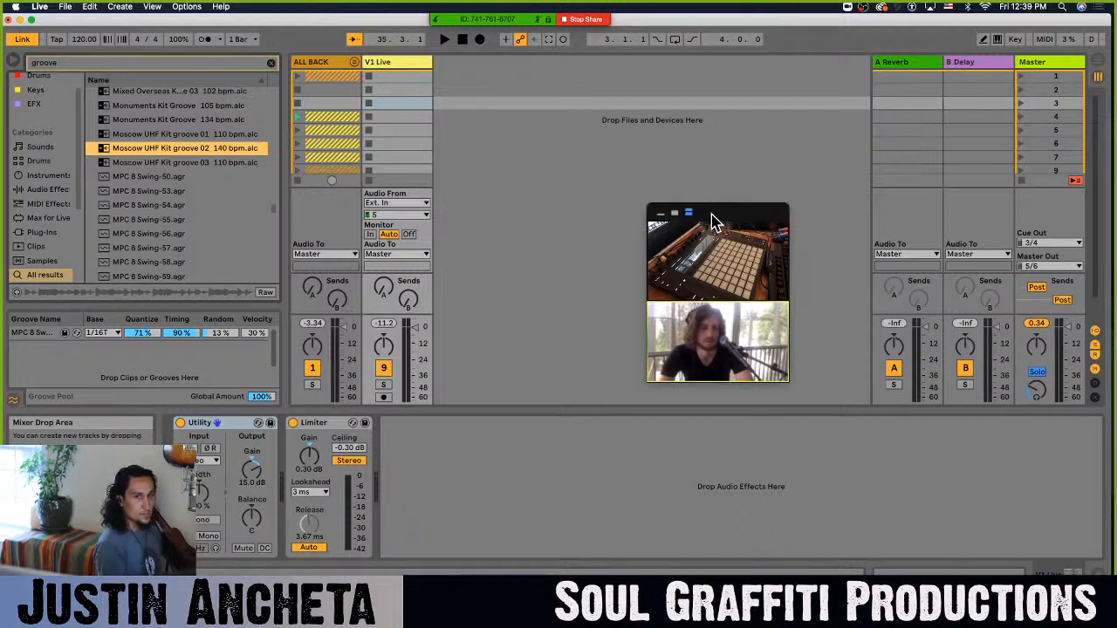
{"action": "left_click_drag", "start_coordinate": [711, 210], "coordinate": [957, 156]}
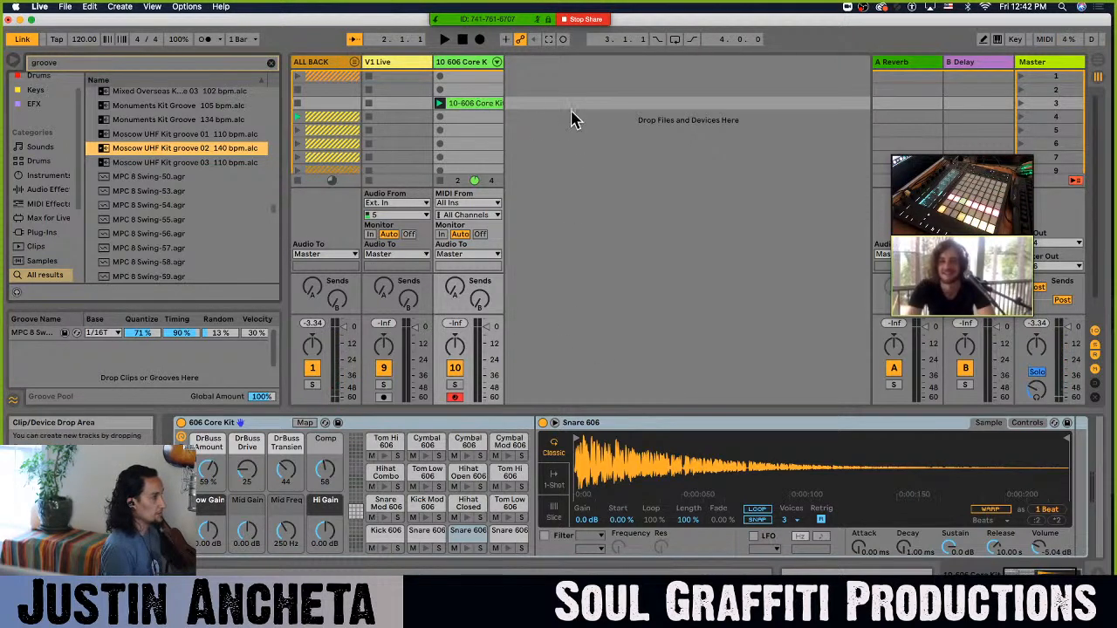
{"action": "left_click_drag", "start_coordinate": [966, 170], "coordinate": [927, 171]}
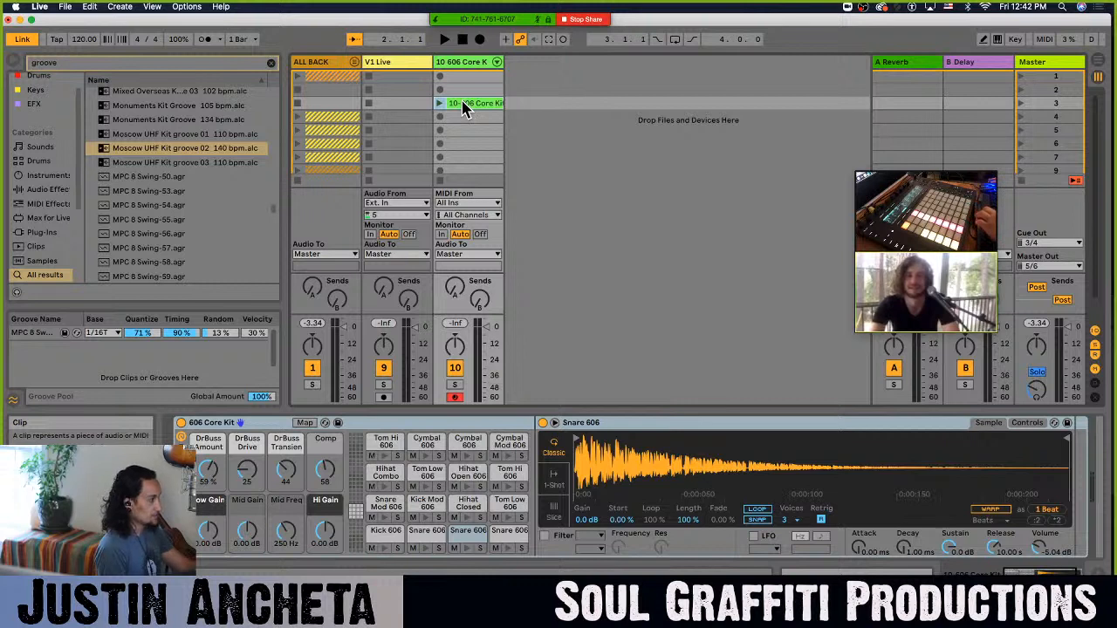
- Delete the 606 Core Kit clip in scene 3 and turn on the metronome
{"action": "key", "text": "Delete"}
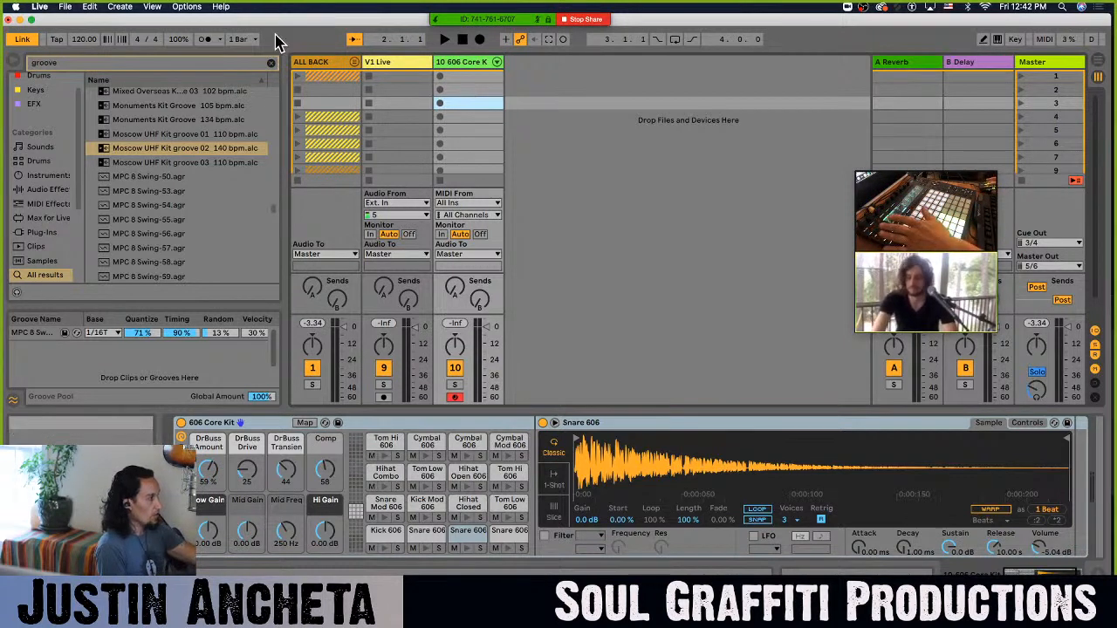
{"action": "left_click", "coordinate": [205, 39]}
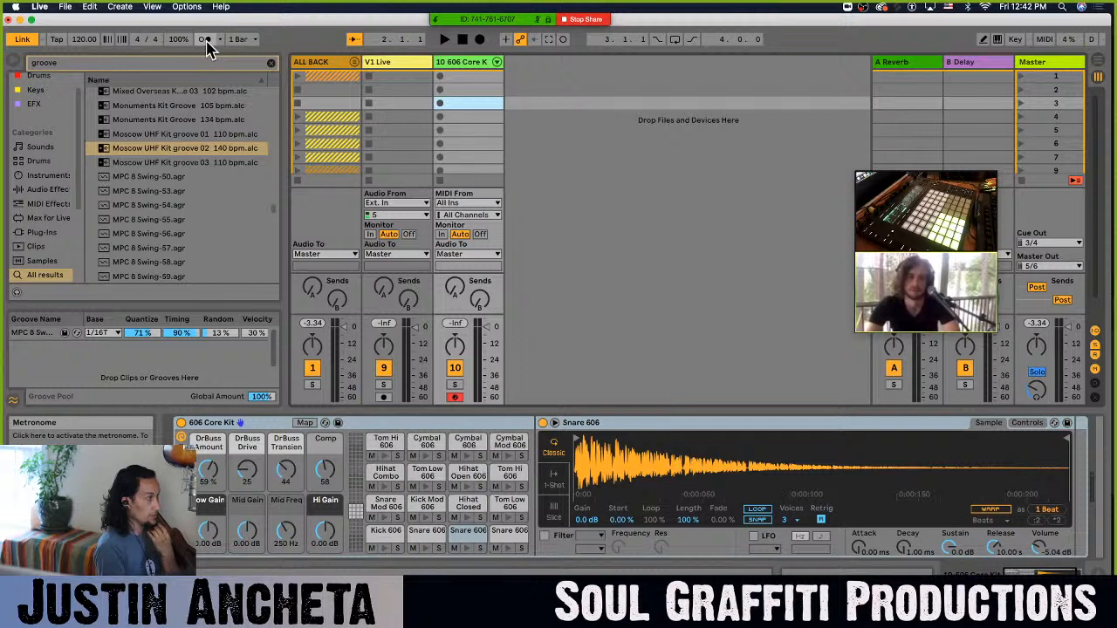
{"action": "left_click", "coordinate": [205, 40]}
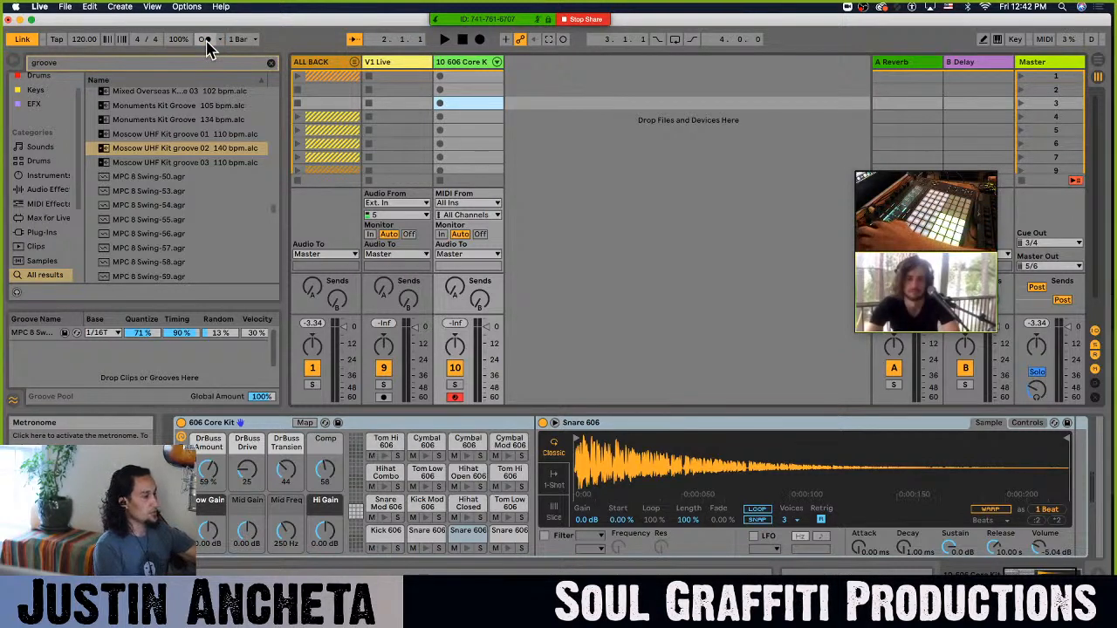
{"action": "left_click", "coordinate": [205, 39]}
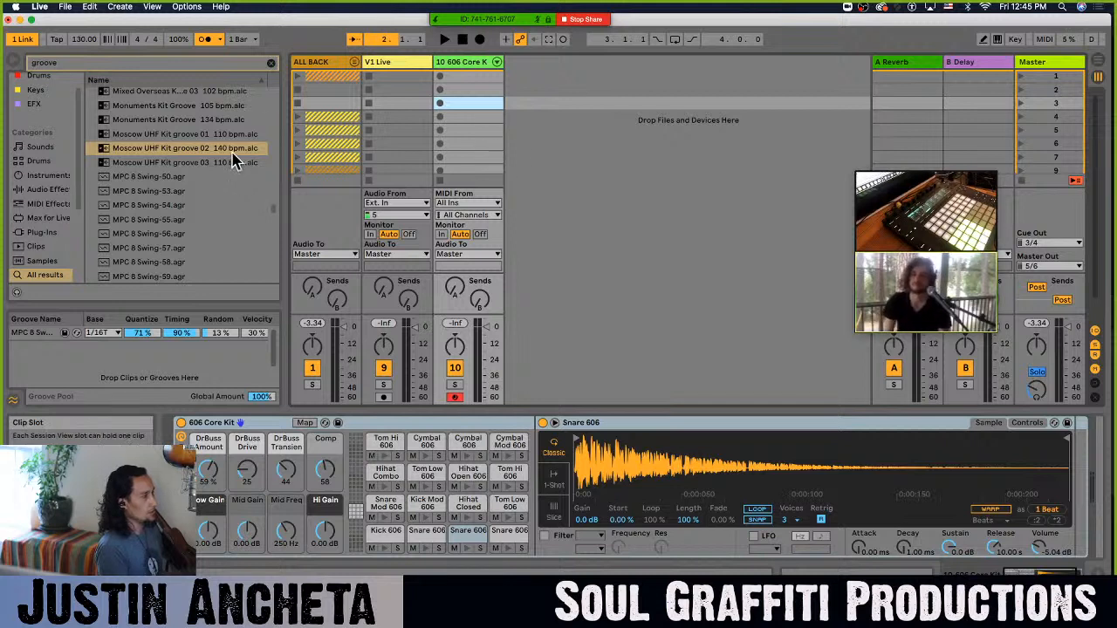
- Clear the "groove" search from the browser and hide the browser
{"action": "left_click", "coordinate": [271, 63]}
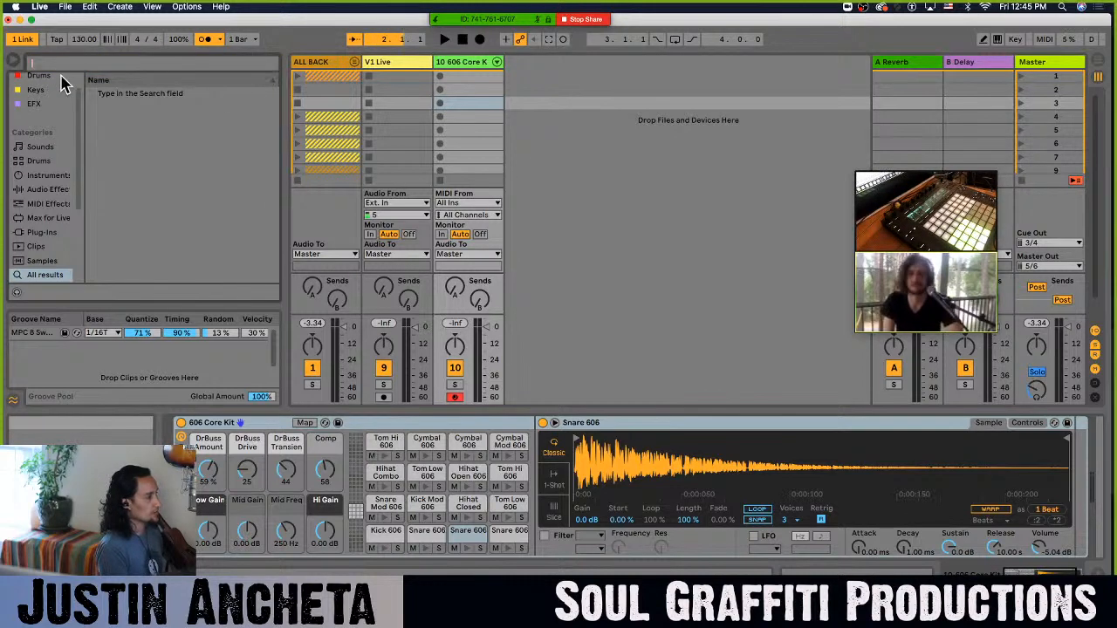
{"action": "left_click", "coordinate": [13, 64]}
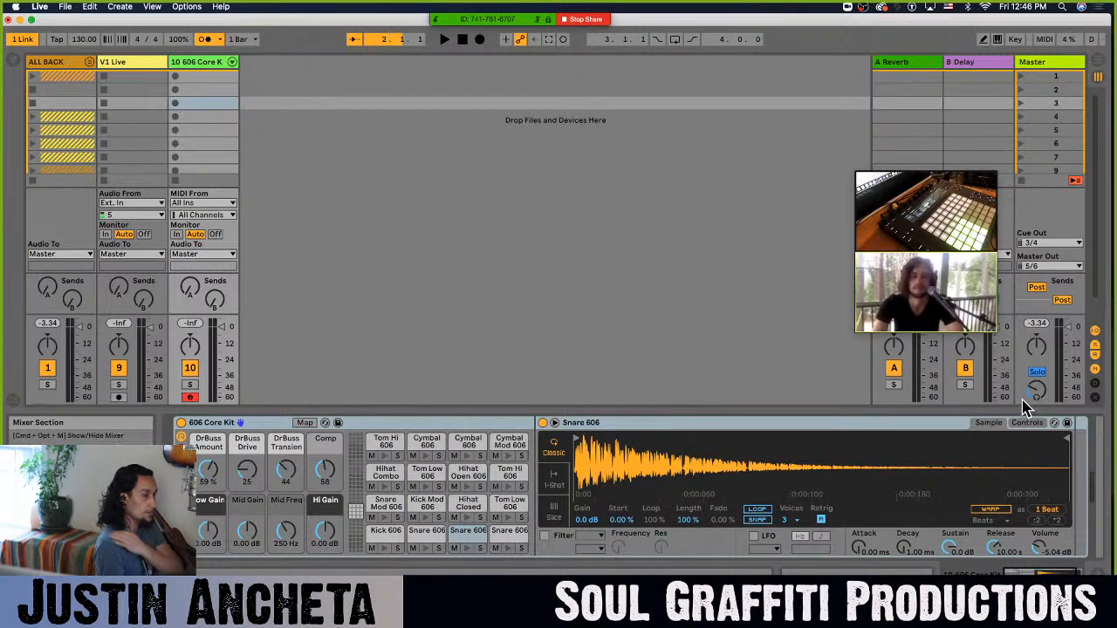
- Adjust the preview/cue volume on the Master track
{"action": "mouse_move", "coordinate": [1035, 391]}
{"action": "left_mouse_down"}
{"action": "mouse_move", "coordinate": [1036, 356]}
{"action": "mouse_move", "coordinate": [1038, 394]}
{"action": "left_mouse_up"}
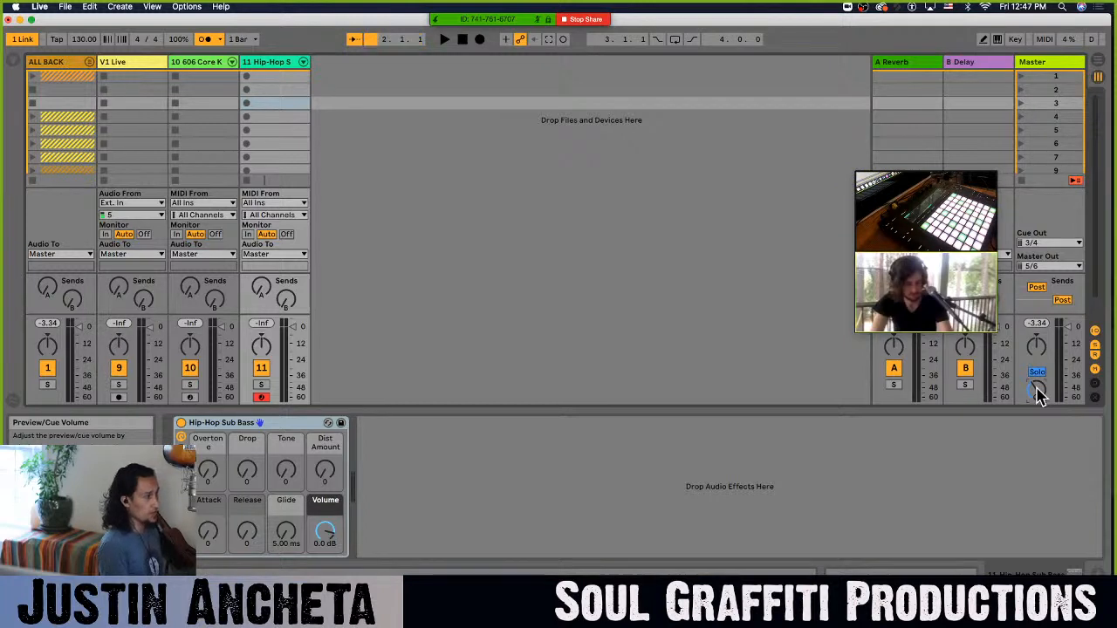
- Show the browser again and open the Drums collection
{"action": "left_click", "coordinate": [15, 61]}
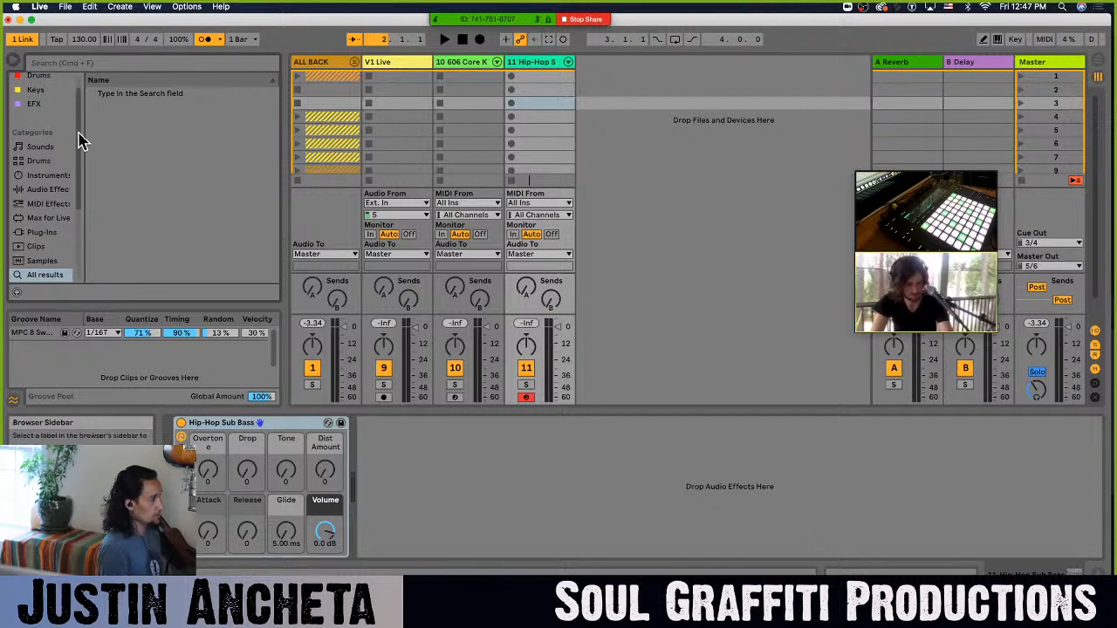
{"action": "left_click_drag", "start_coordinate": [79, 132], "coordinate": [82, 67]}
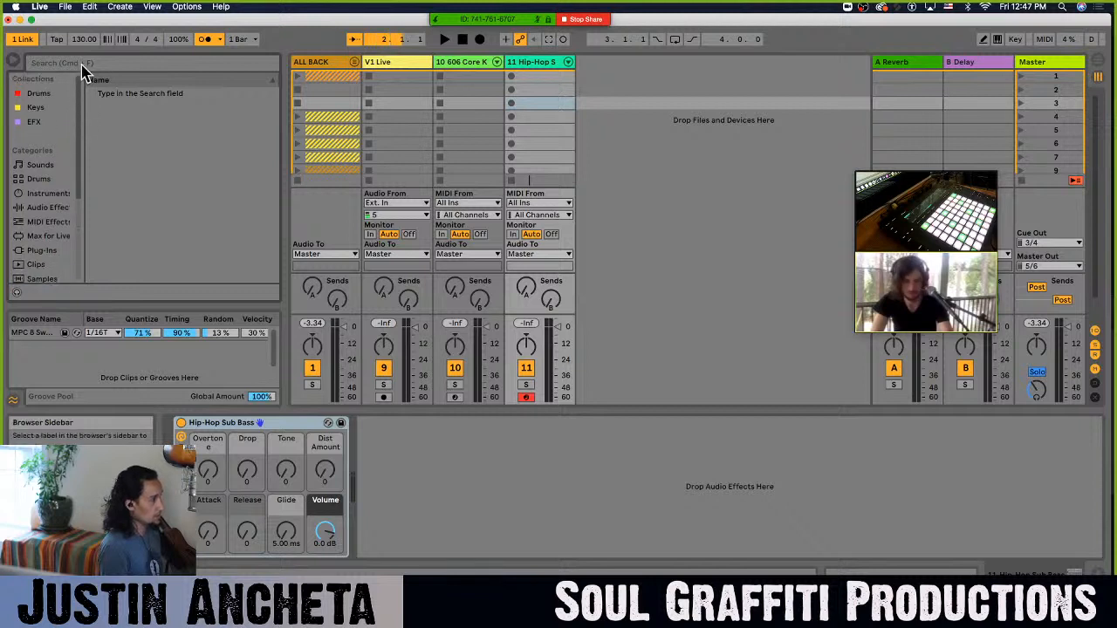
{"action": "left_click", "coordinate": [46, 95]}
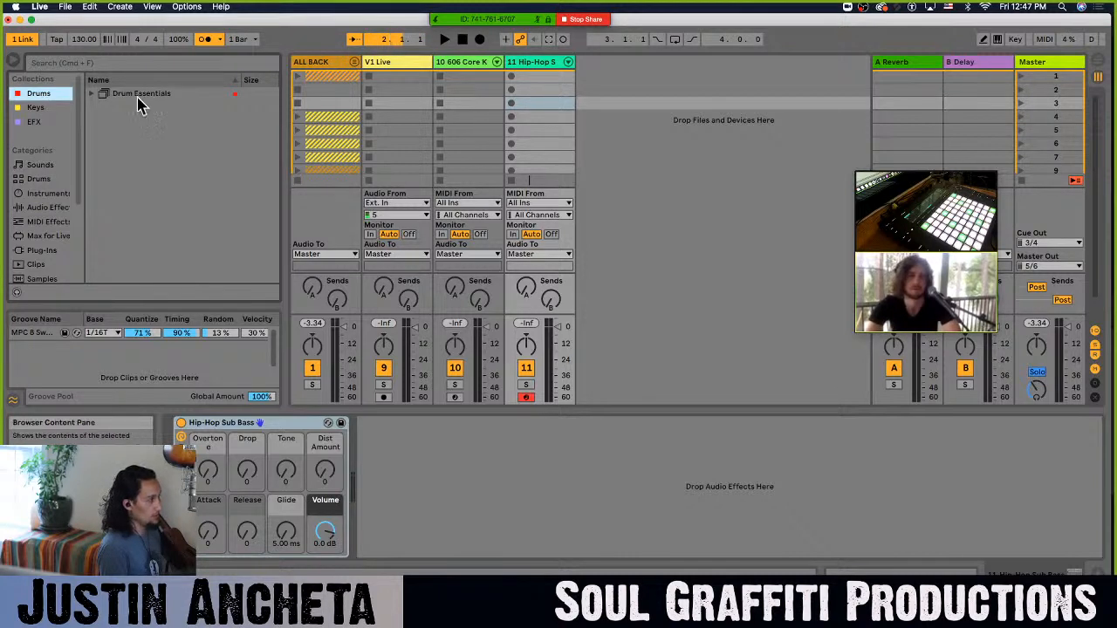
- Browse the Keys and EFX collections and the Bass presets under the Operator instrument
{"action": "left_click", "coordinate": [91, 94]}
{"action": "left_click", "coordinate": [35, 109]}
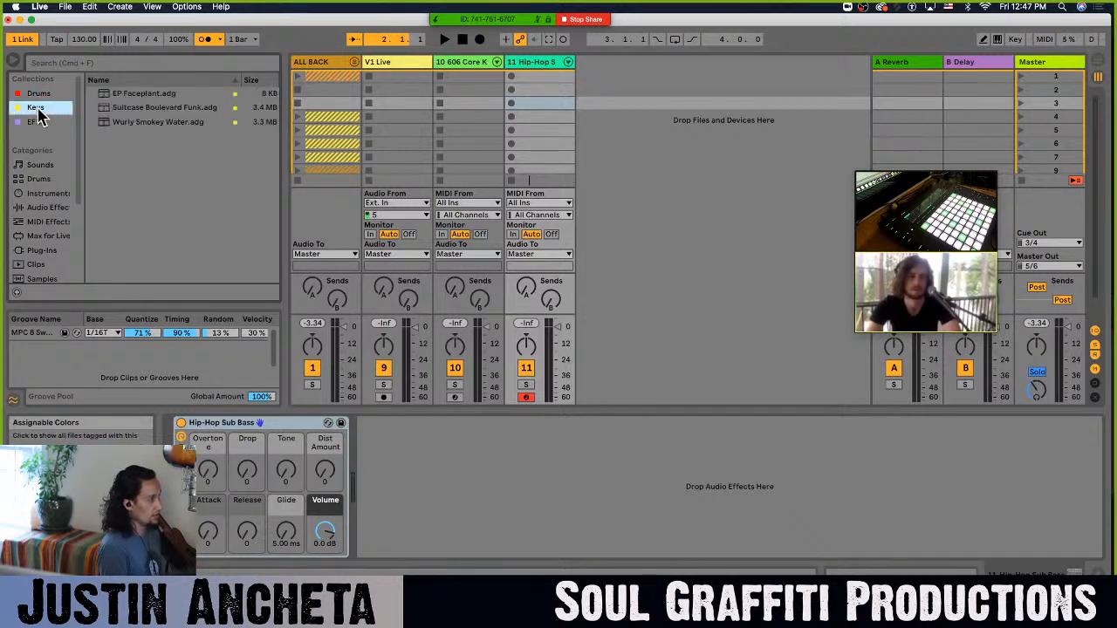
{"action": "left_click", "coordinate": [26, 122]}
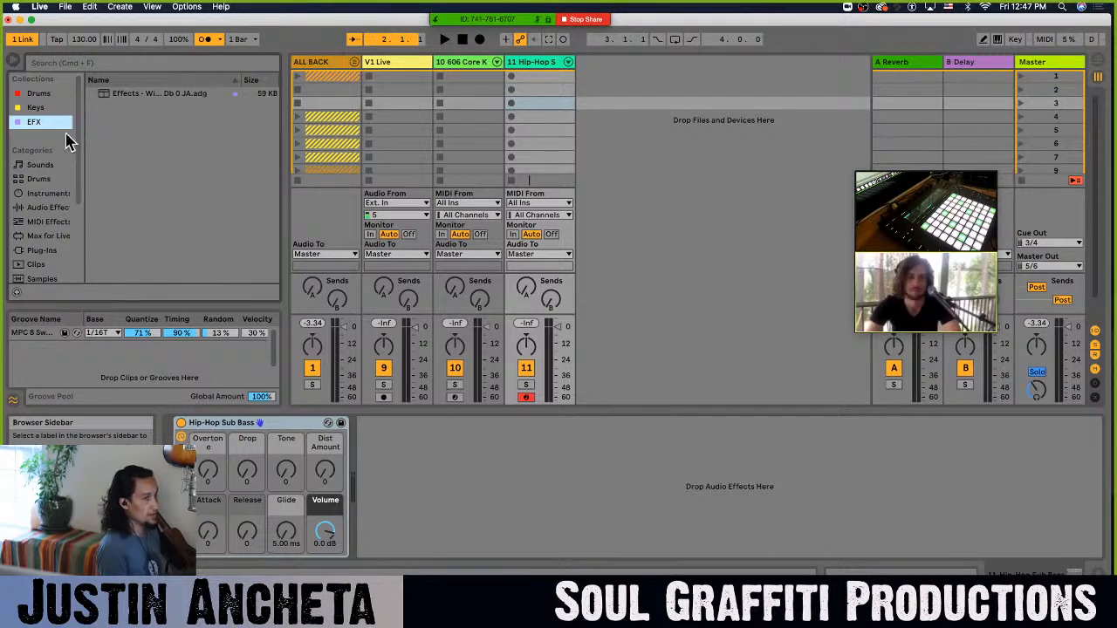
{"action": "left_click", "coordinate": [55, 196]}
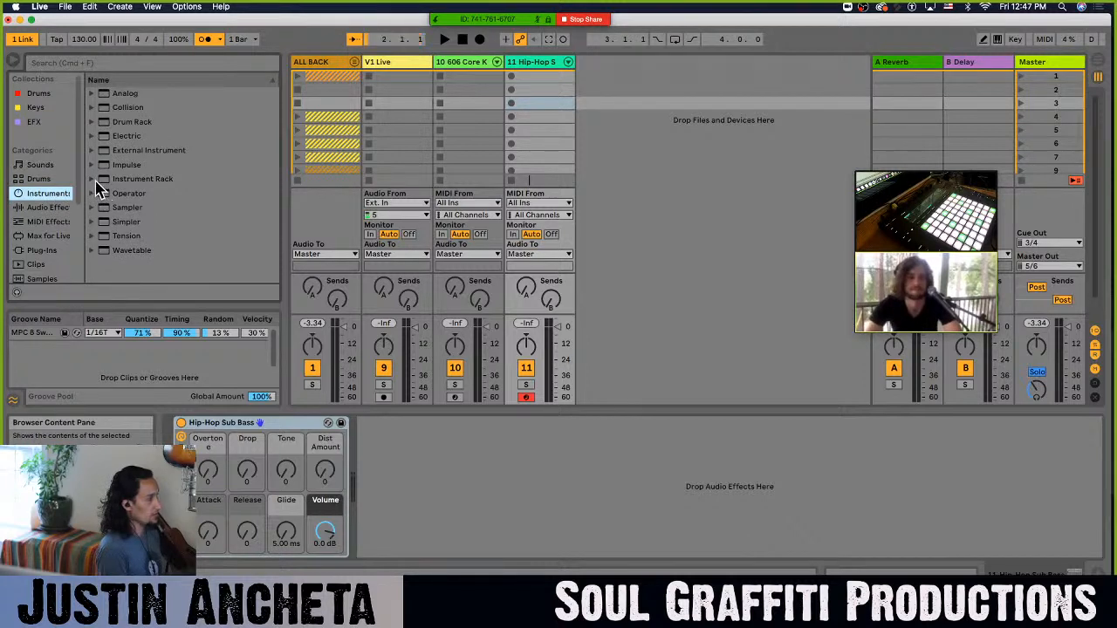
{"action": "left_click", "coordinate": [92, 195]}
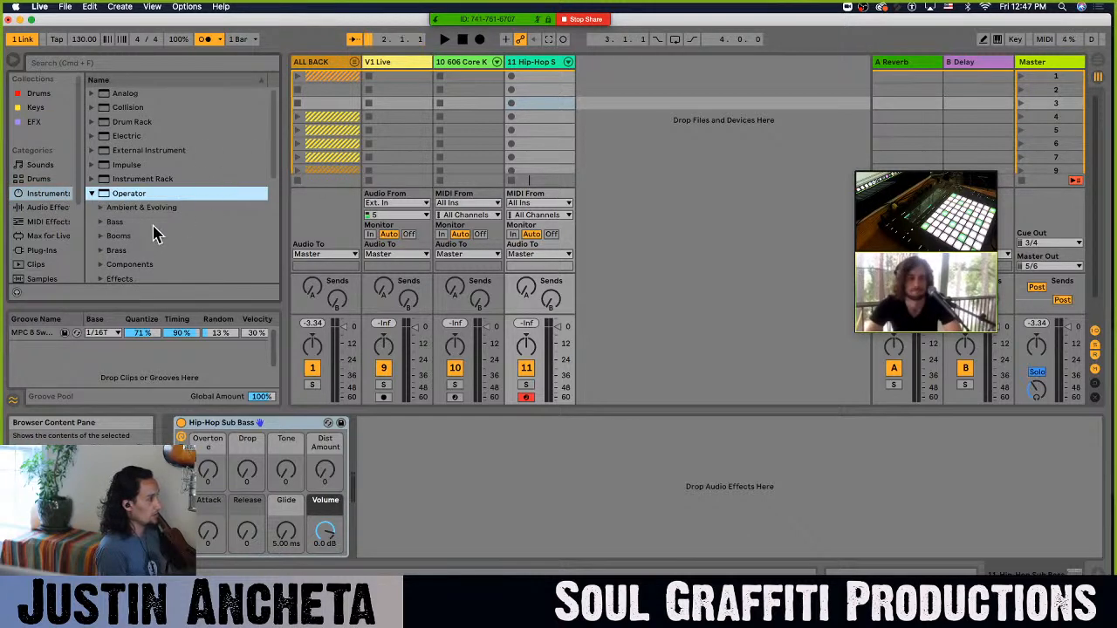
{"action": "left_click", "coordinate": [100, 223]}
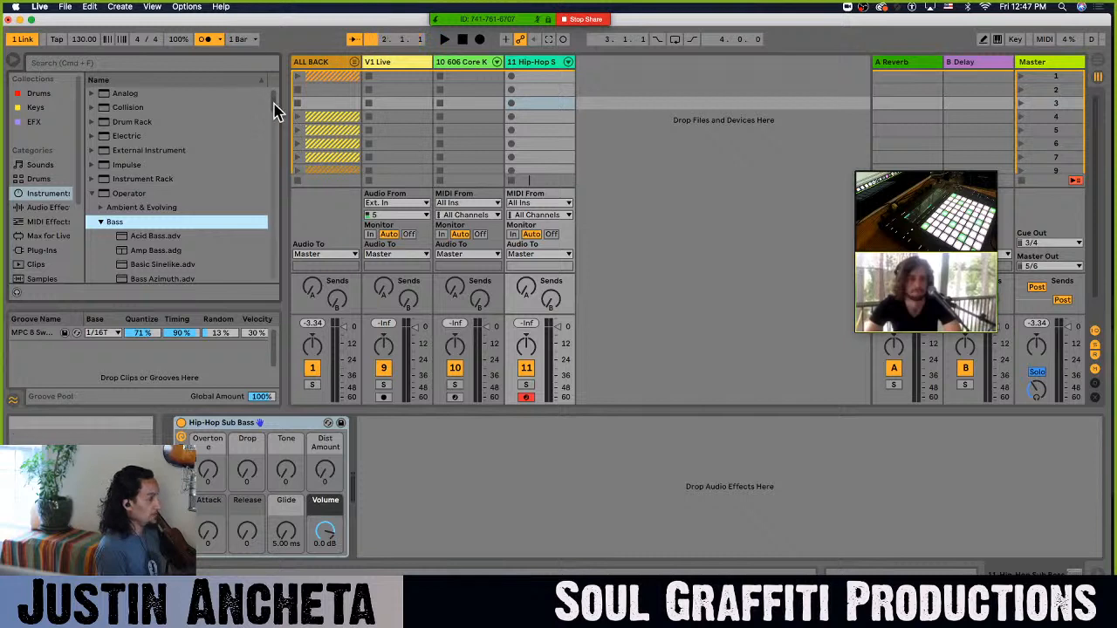
{"action": "left_click_drag", "start_coordinate": [274, 104], "coordinate": [273, 123]}
{"action": "scroll", "coordinate": [273, 127], "scroll_direction": "down", "scroll_amount": 10}
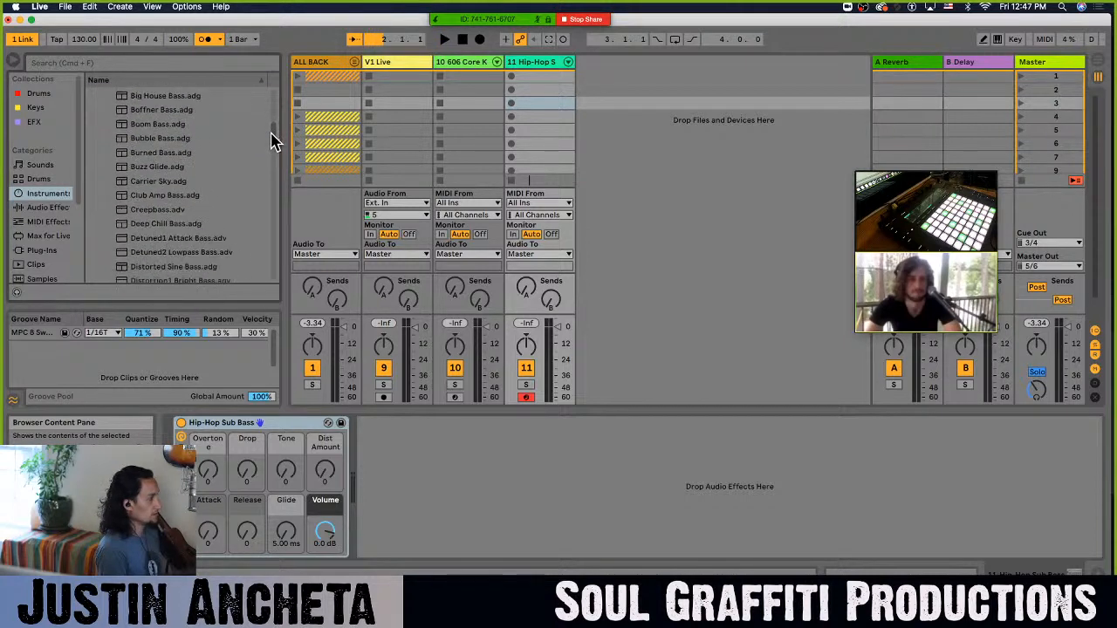
- Search the Instruments category for "hip"
{"action": "left_click", "coordinate": [122, 70]}
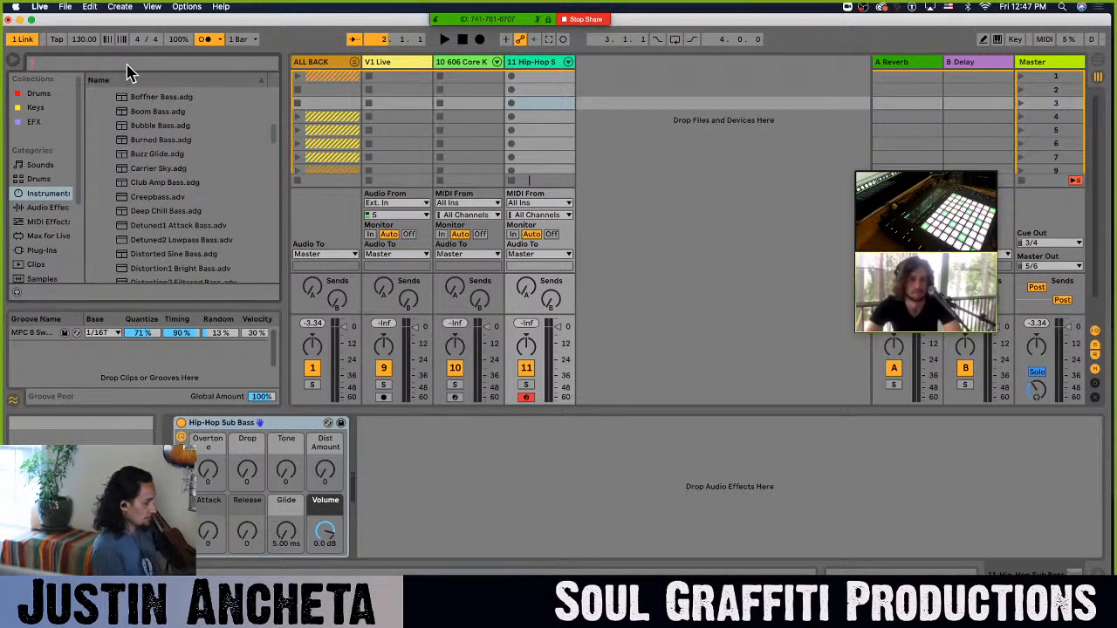
{"action": "type", "text": "hiphop"}
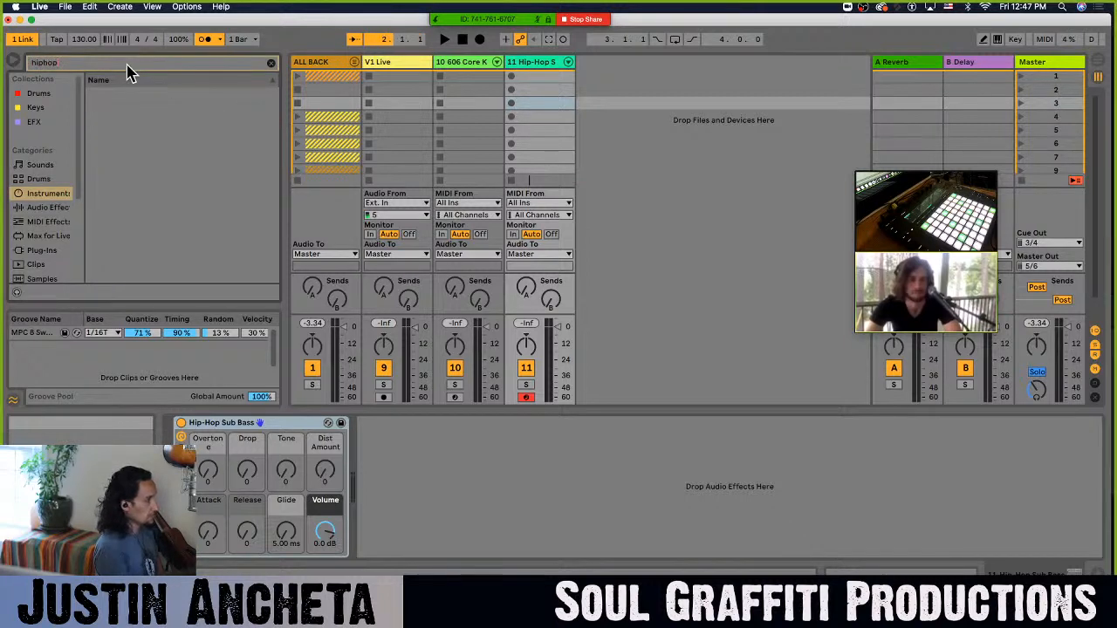
{"action": "key", "text": "BackSpace"}
{"action": "key", "text": "BackSpace"}
{"action": "key", "text": "BackSpace"}
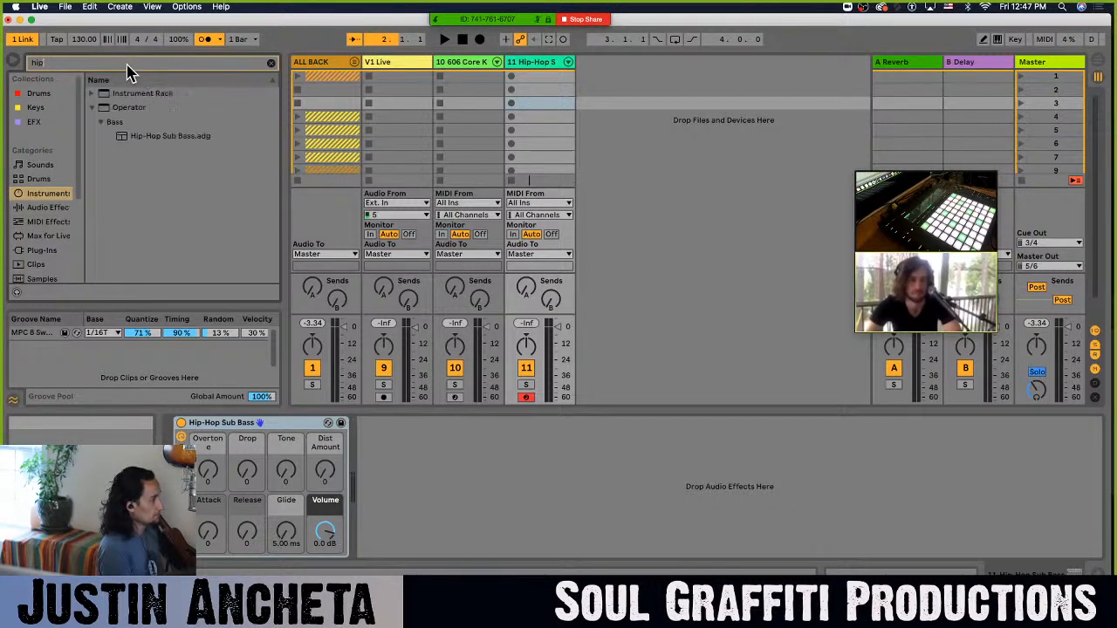
- Assign the Hip-Hop Sub Bass.adg preset under Operator's Bass folder to the Blue collection
{"action": "left_click", "coordinate": [154, 136]}
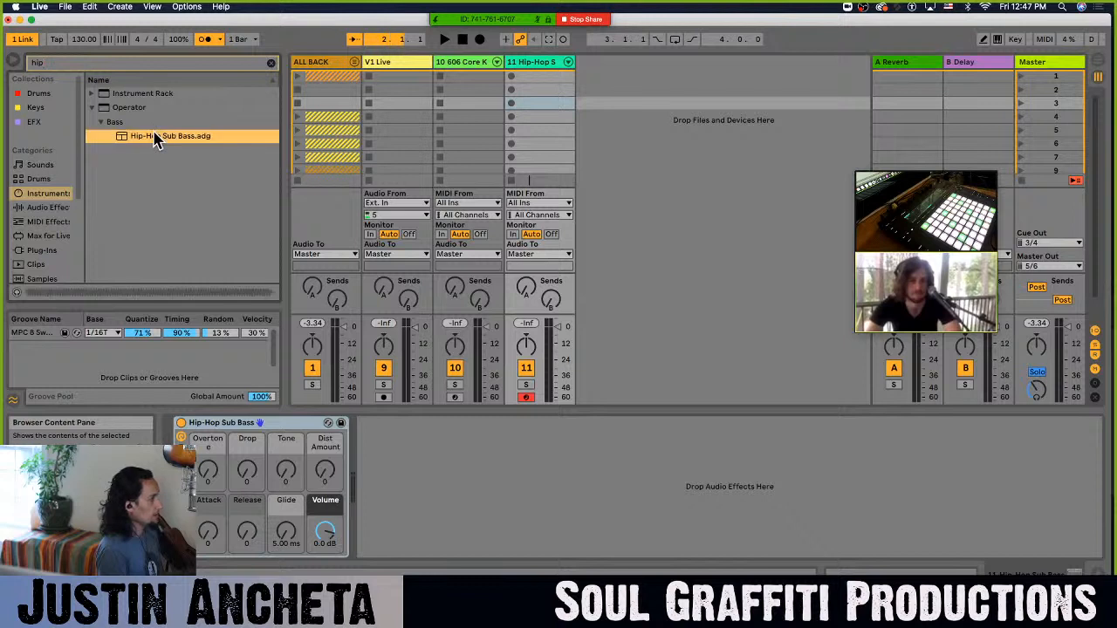
{"action": "right_click", "coordinate": [154, 137]}
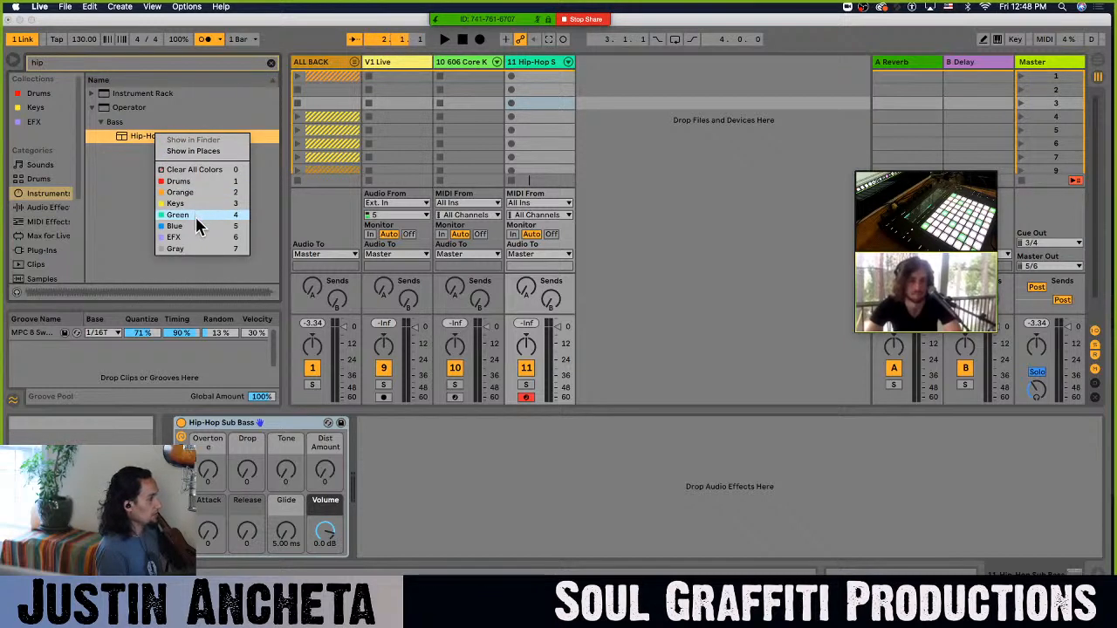
{"action": "left_click", "coordinate": [198, 227]}
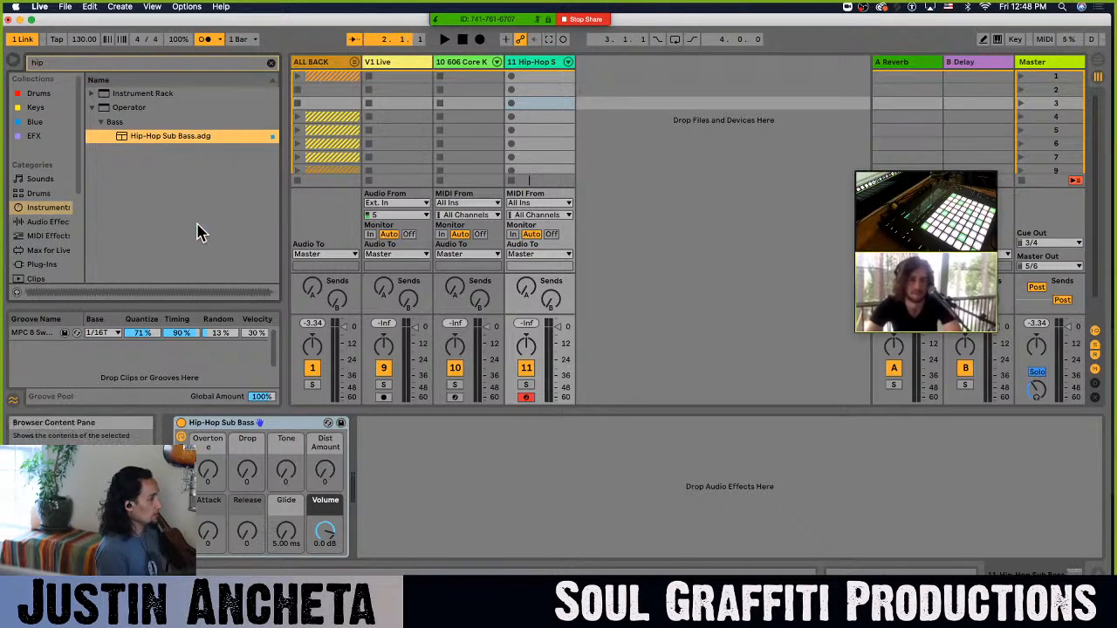
- Rename the Blue collection as Bass
{"action": "left_click", "coordinate": [35, 123]}
{"action": "right_click", "coordinate": [43, 123]}
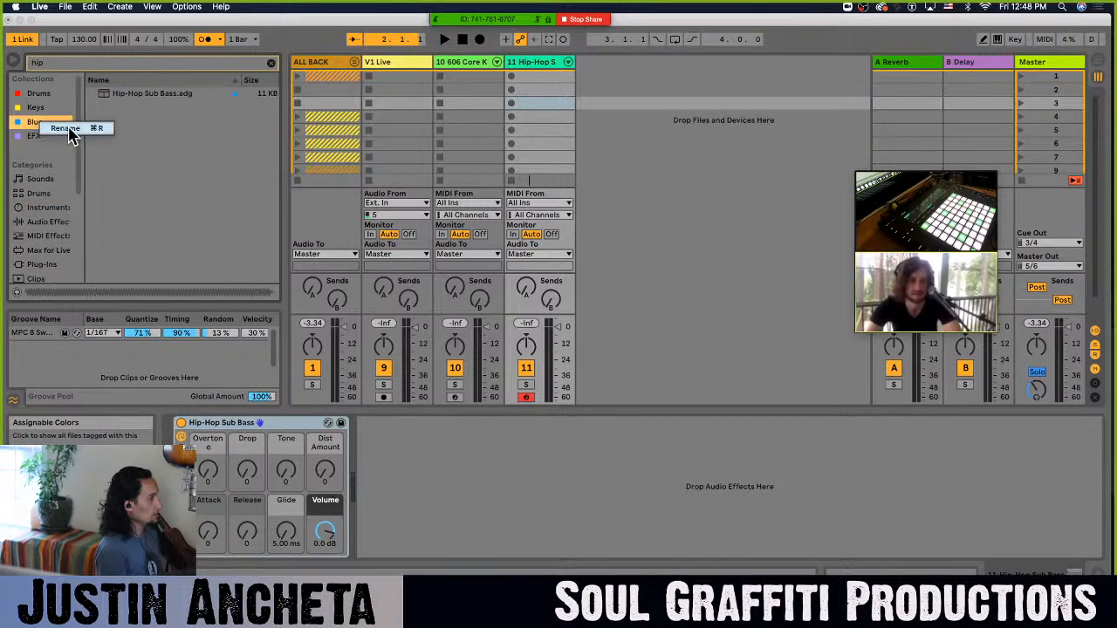
{"action": "left_click", "coordinate": [68, 129]}
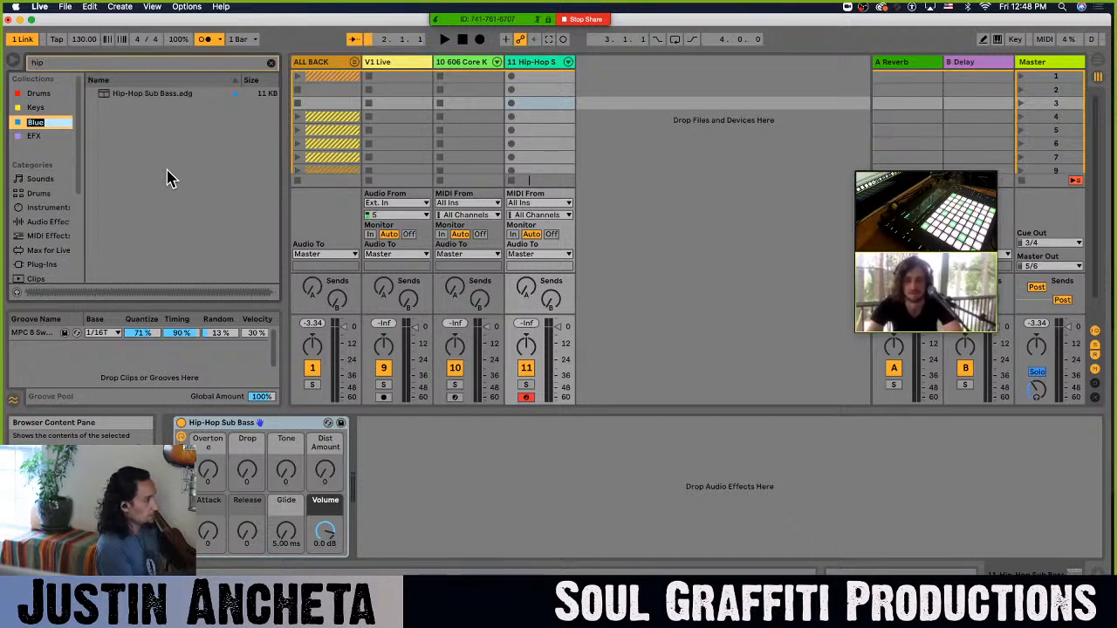
{"action": "type", "text": "Bass"}
{"action": "key", "text": "Return"}
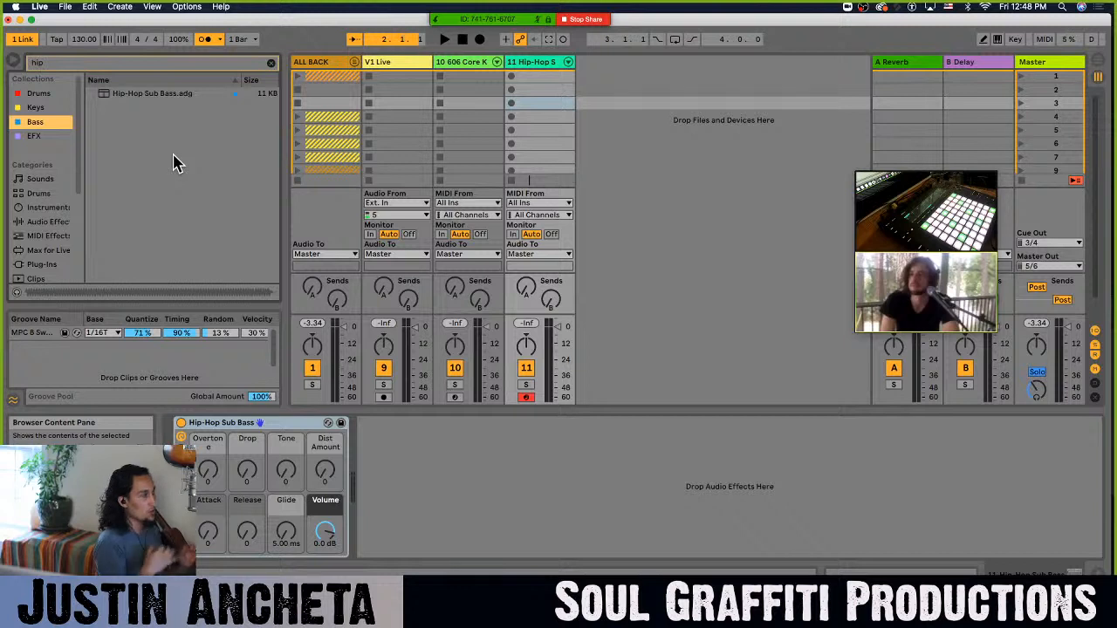
- Show the Keys collection and clear the "hip" search from the browser
{"action": "left_click", "coordinate": [33, 108]}
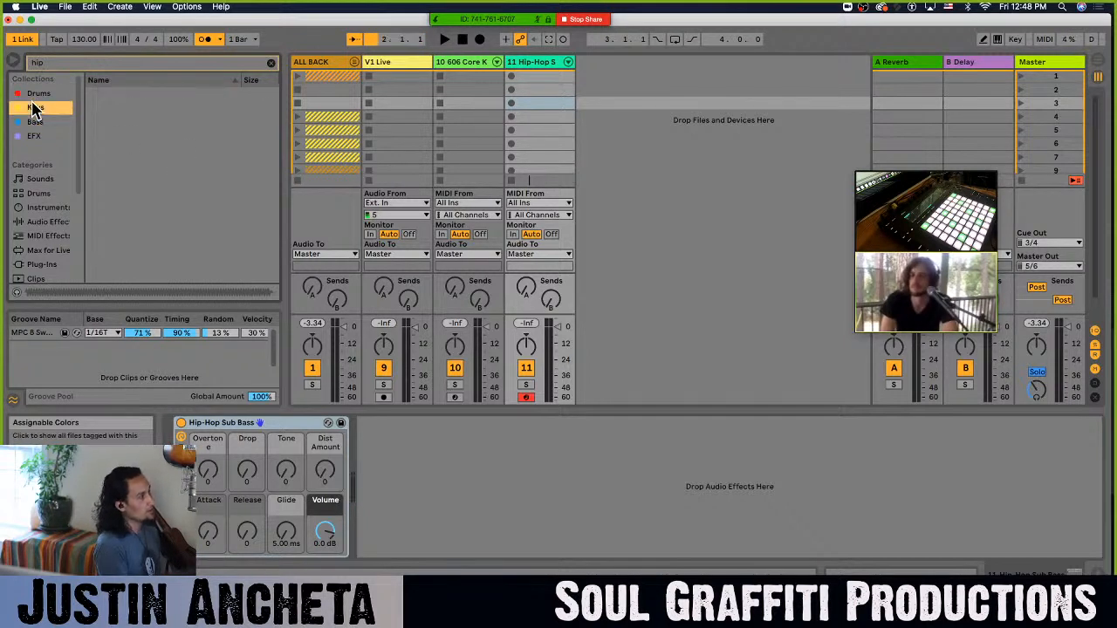
{"action": "left_click", "coordinate": [270, 63]}
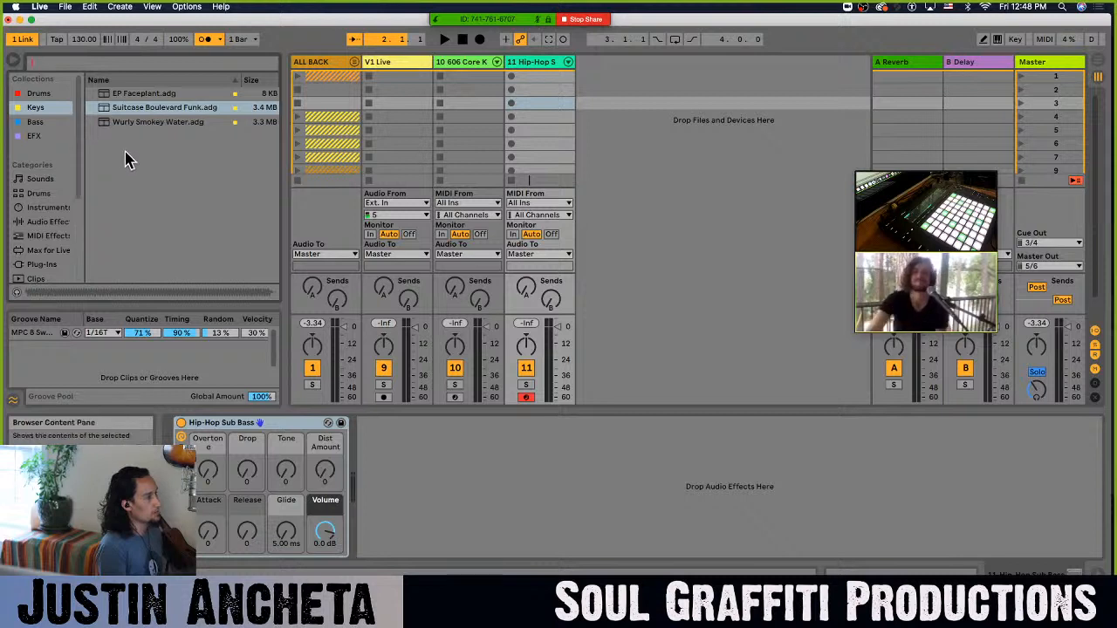
- Try adding Hip-Hop Sub Bass.adg from the Bass collection as a new track, and undo the addition
{"action": "left_click", "coordinate": [537, 66]}
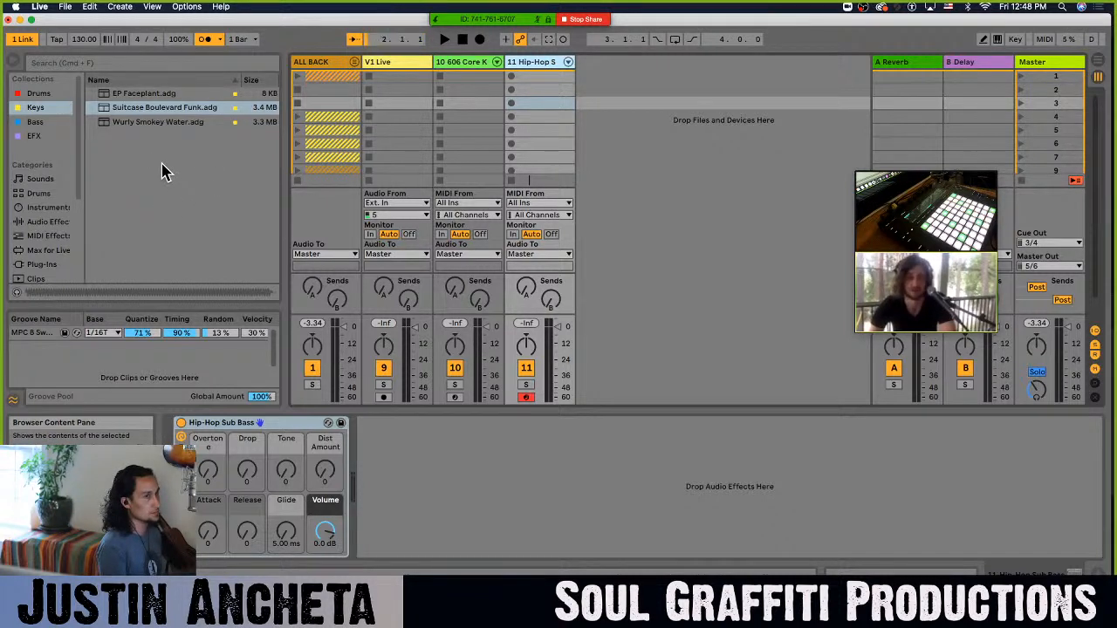
{"action": "left_click", "coordinate": [32, 122]}
{"action": "left_click_drag", "start_coordinate": [168, 98], "coordinate": [602, 136]}
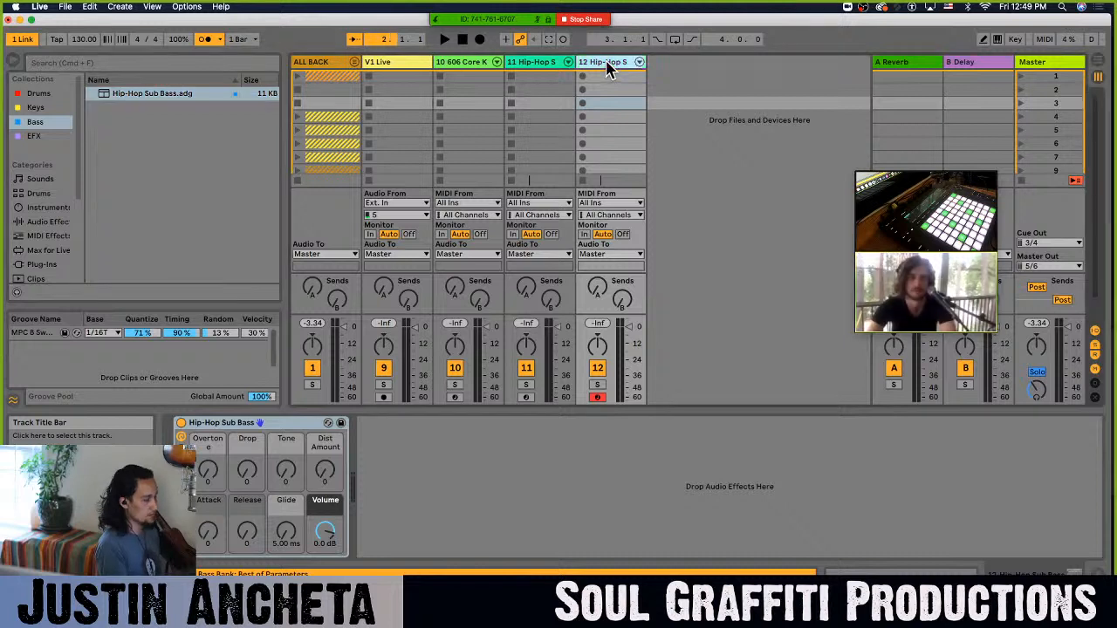
{"action": "key", "text": "super+z"}
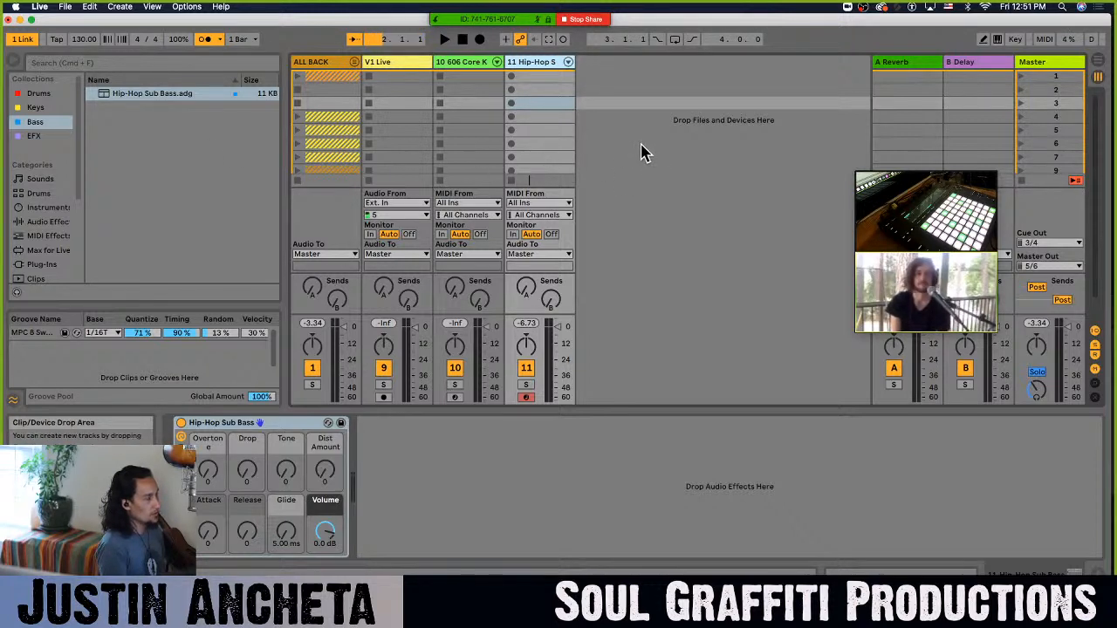
- Load the EP Faceplant preset from the Keys collection onto a new MIDI track
{"action": "left_click", "coordinate": [35, 108]}
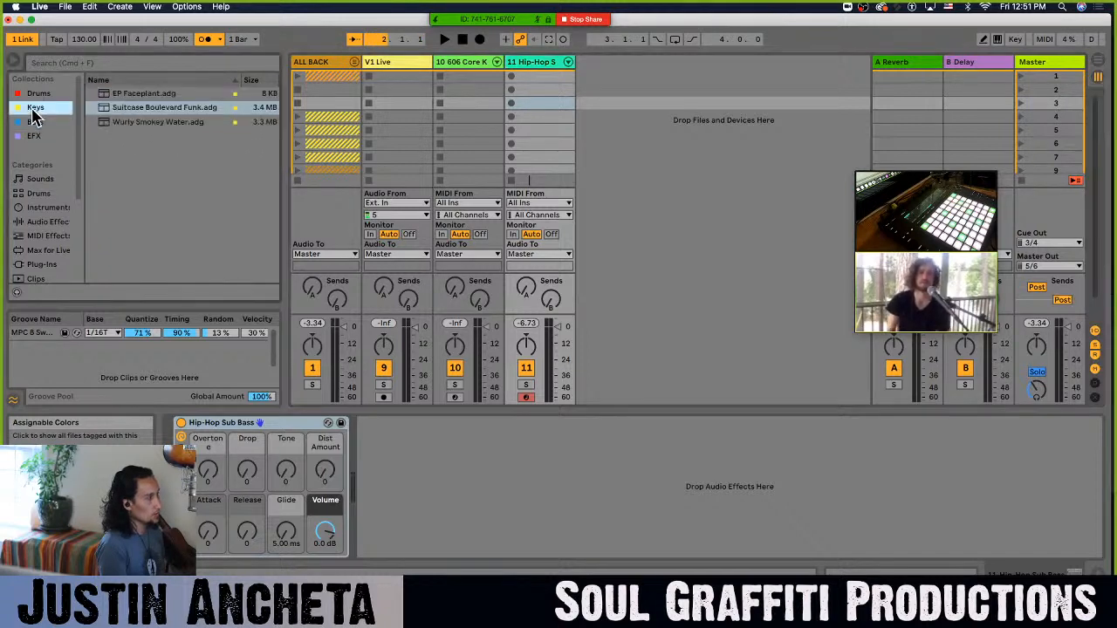
{"action": "left_click", "coordinate": [140, 107]}
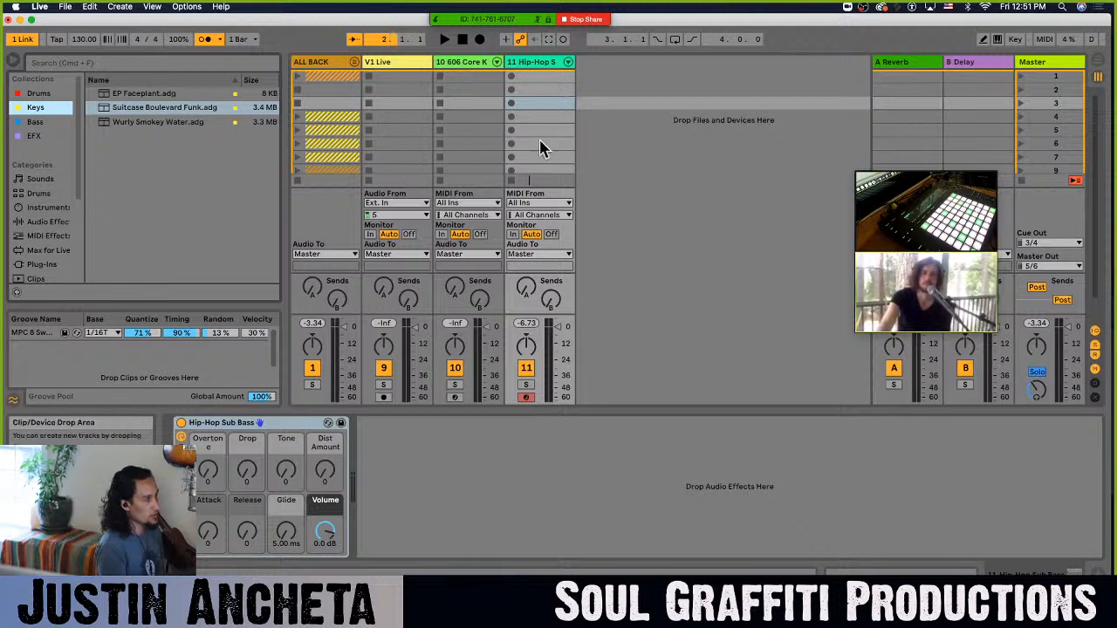
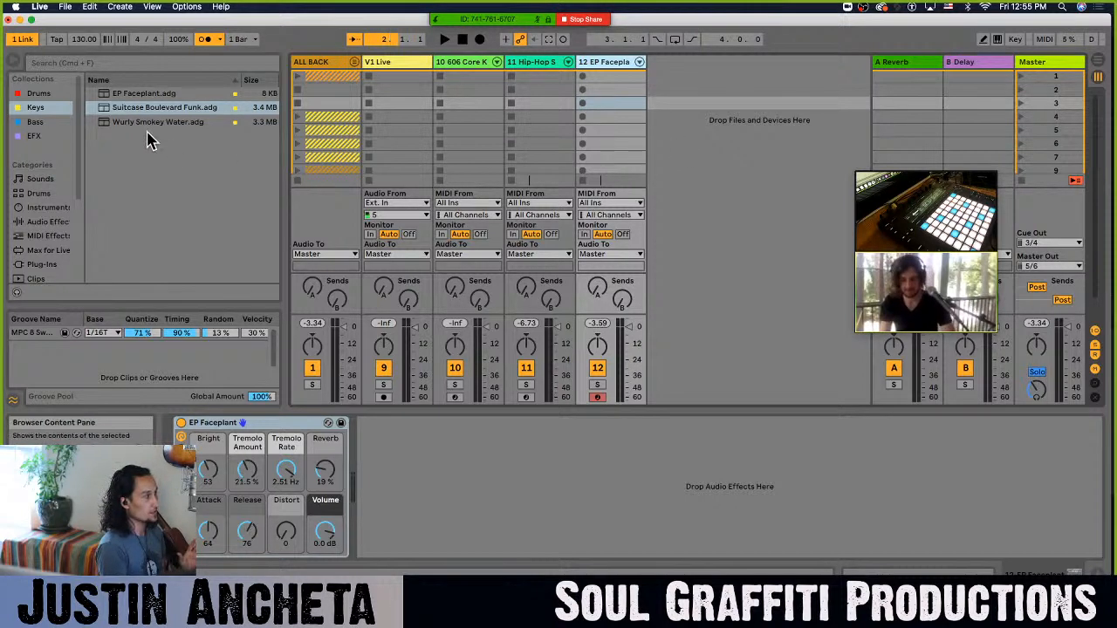
- Search the Instruments category for "keys"
{"action": "left_click", "coordinate": [112, 66]}
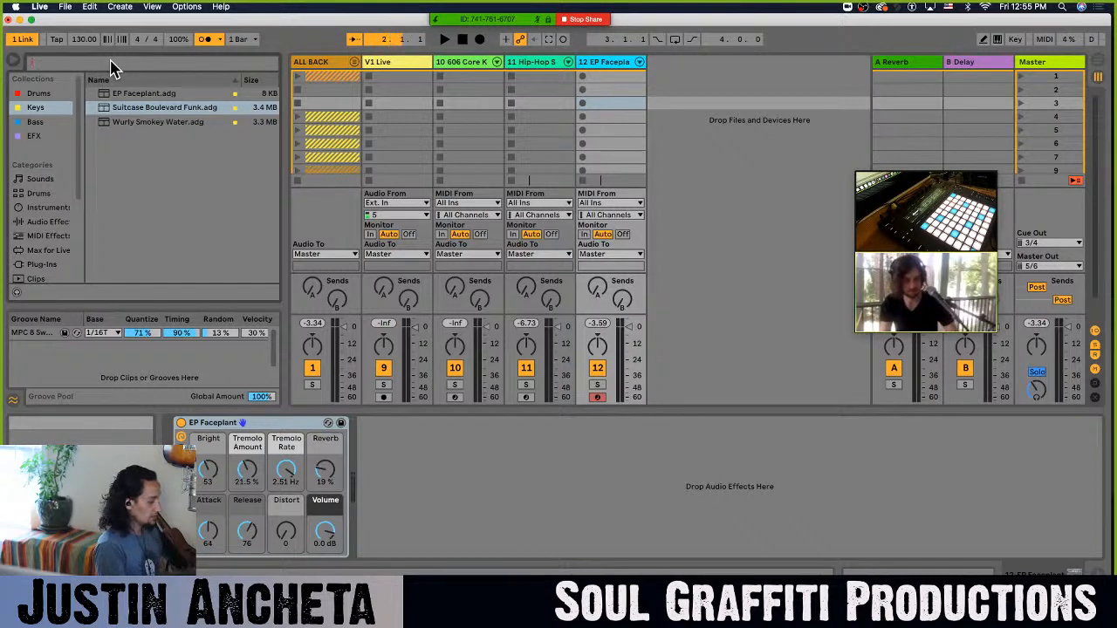
{"action": "type", "text": "keys"}
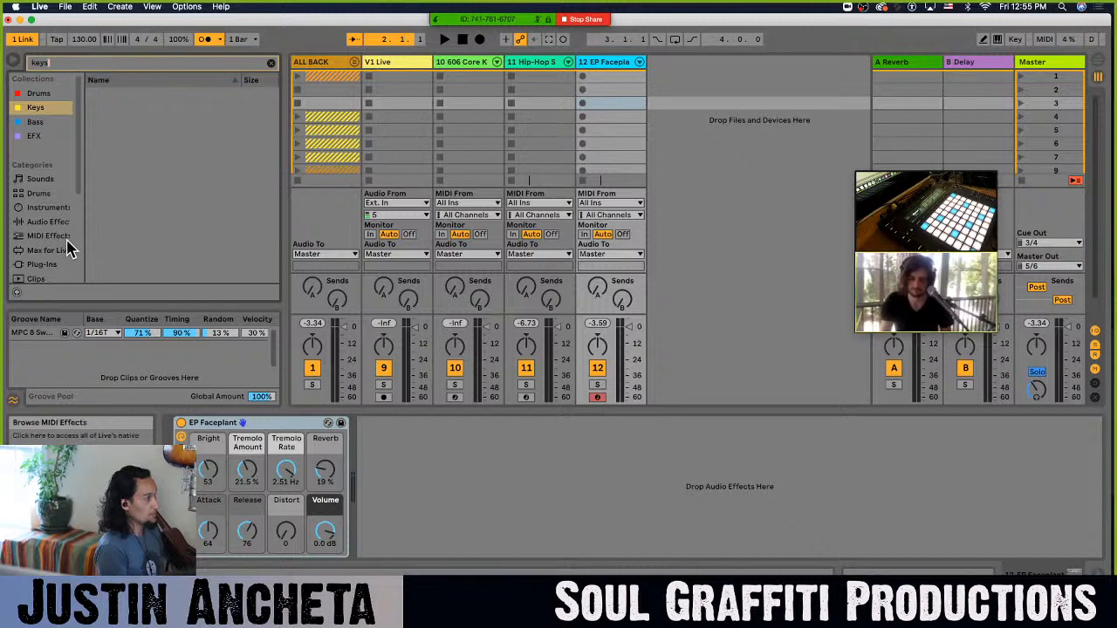
{"action": "left_click", "coordinate": [46, 213]}
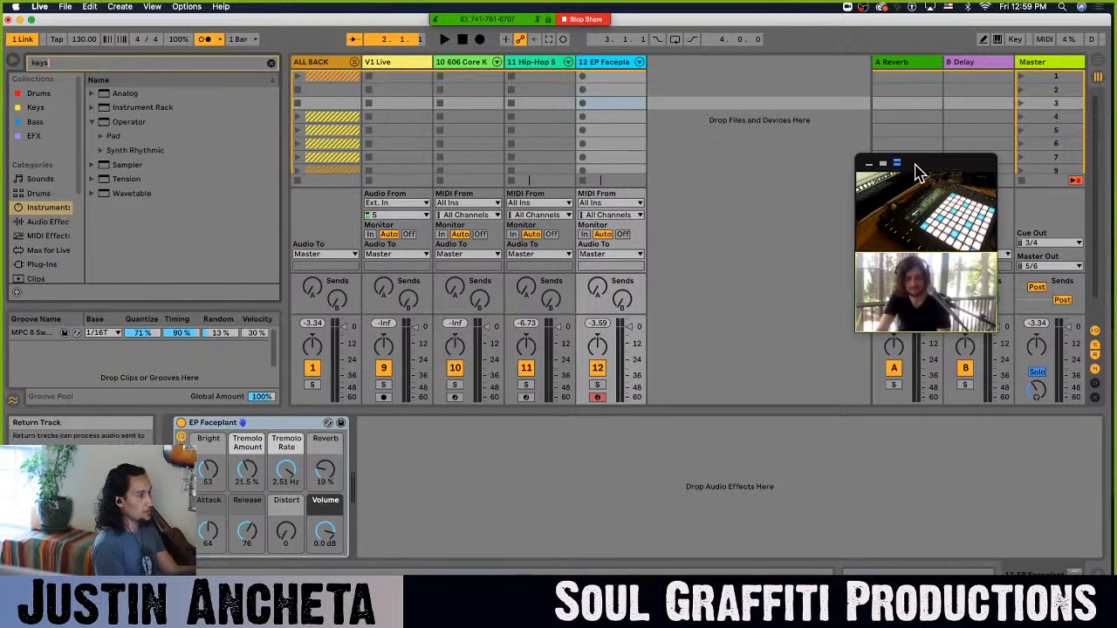
- Move the Zoom video thumbnails off the return tracks into the empty session area and start playback
{"action": "left_click_drag", "start_coordinate": [917, 184], "coordinate": [738, 200]}
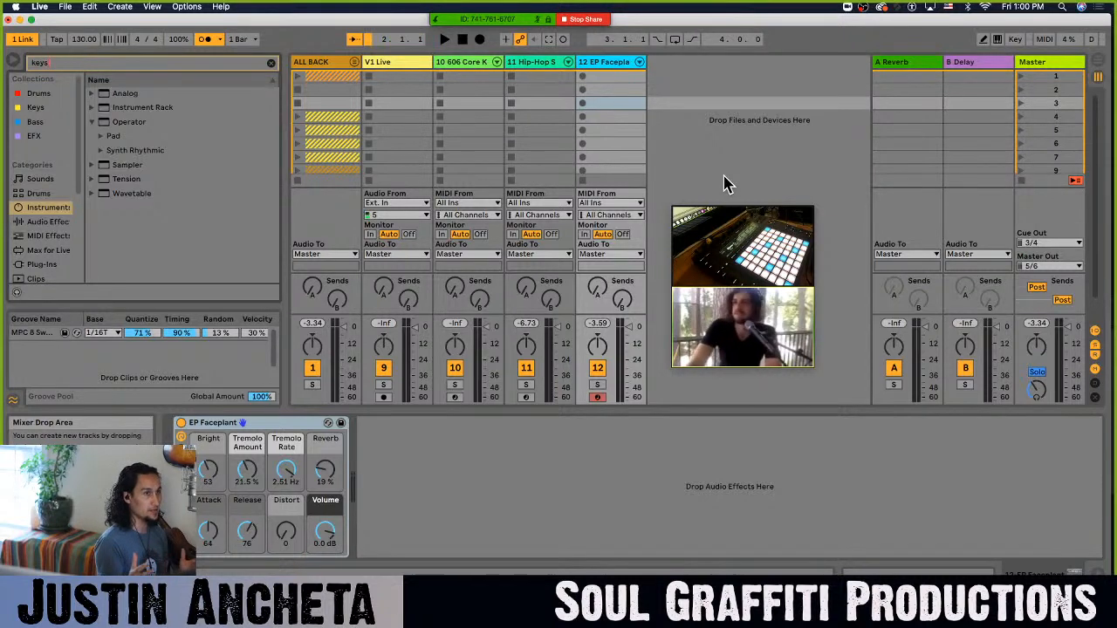
{"action": "key", "text": "space"}
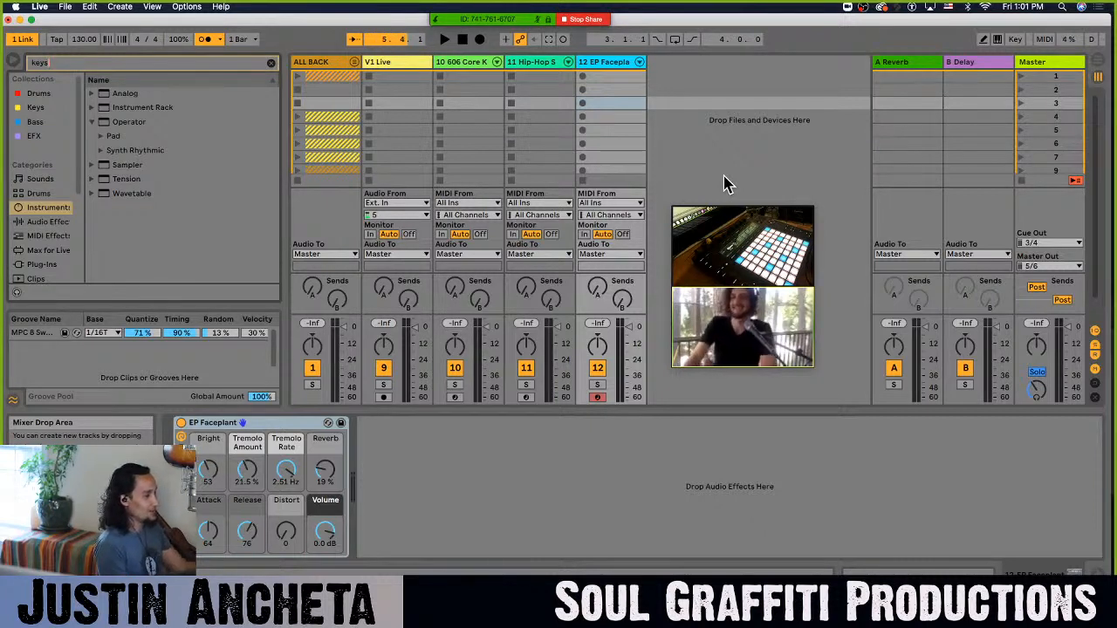
{"action": "key", "text": "space"}
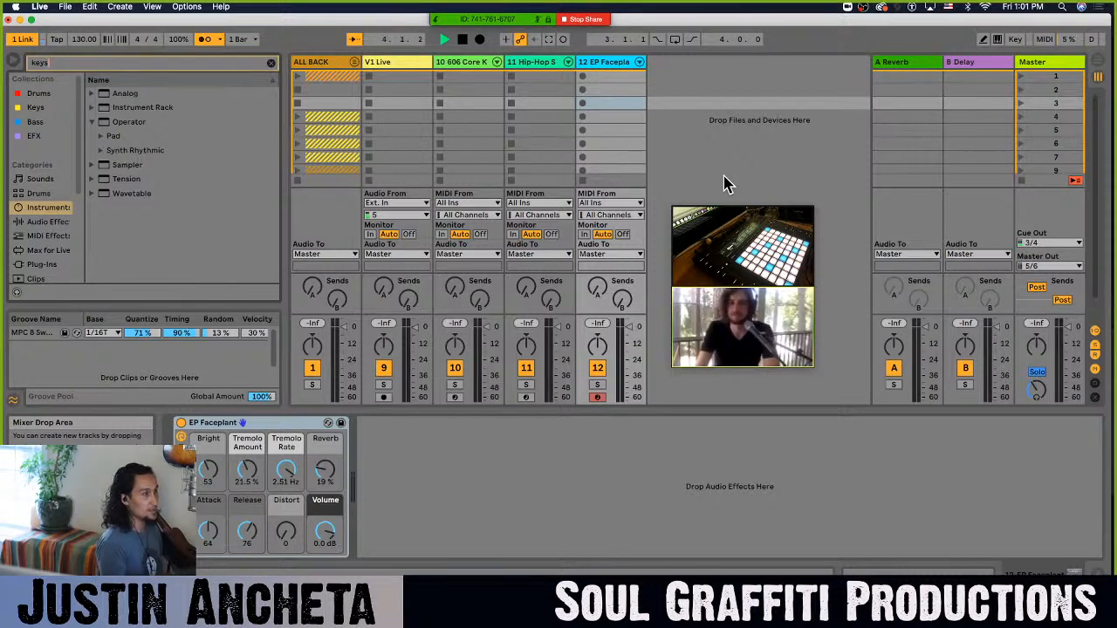
{"action": "mouse_move", "coordinate": [741, 200]}
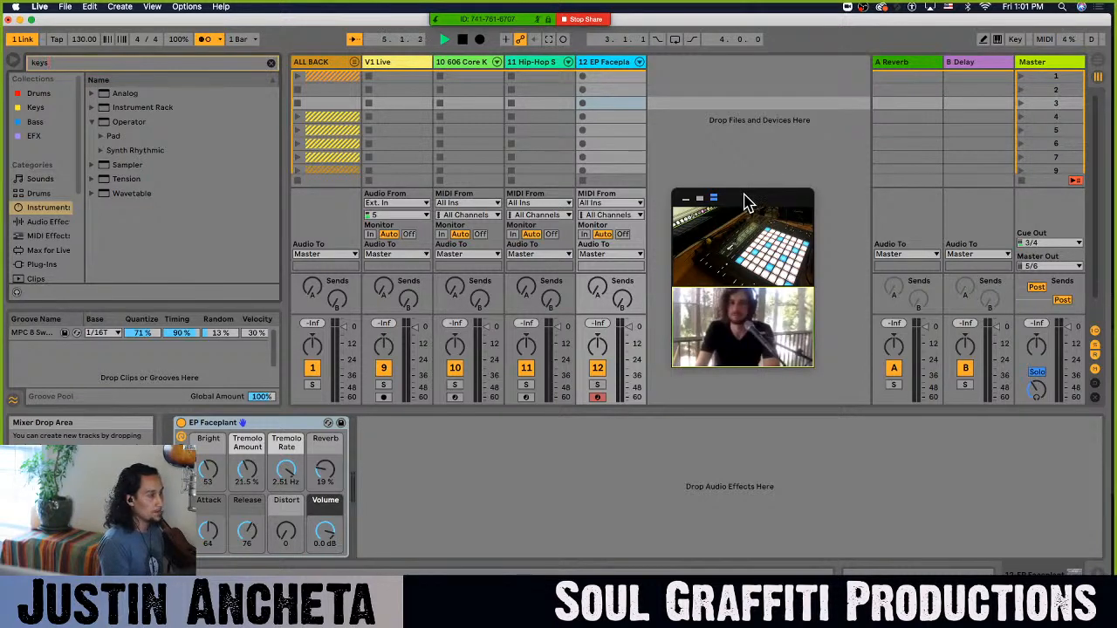
{"action": "left_click_drag", "start_coordinate": [747, 201], "coordinate": [758, 180]}
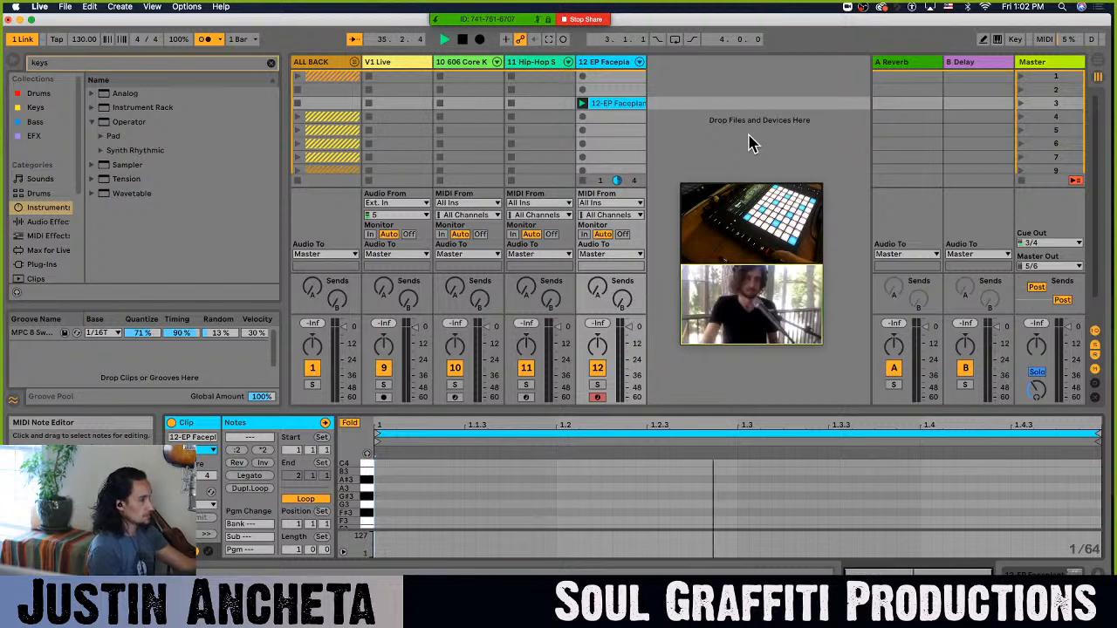
- Delete the EP Faceplant clip in scene 3
{"action": "left_click", "coordinate": [612, 104]}
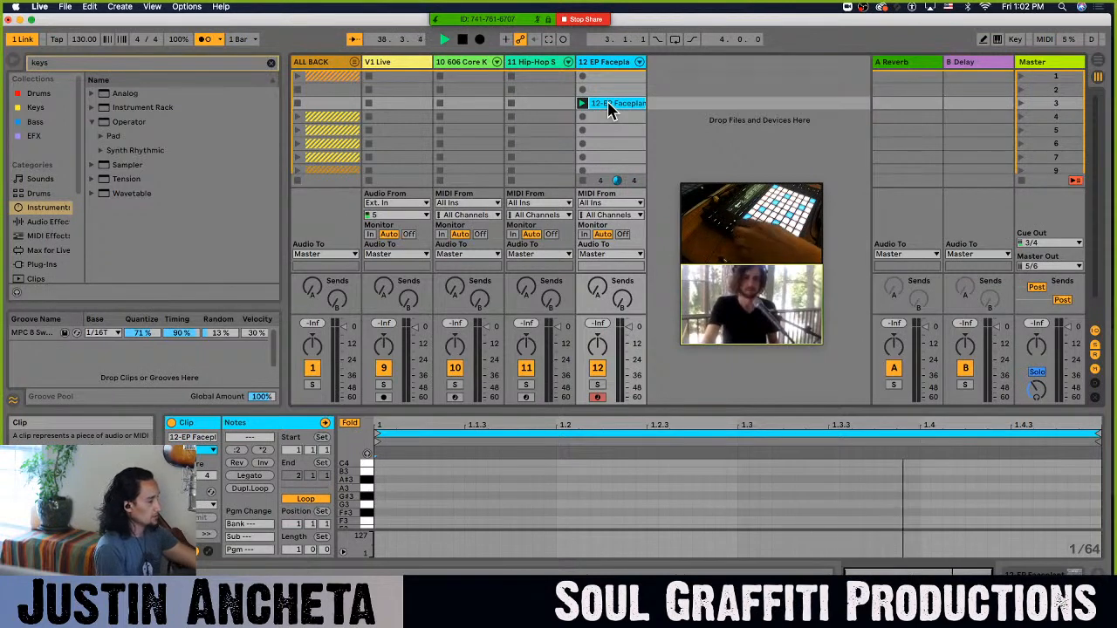
{"action": "key", "text": "Delete"}
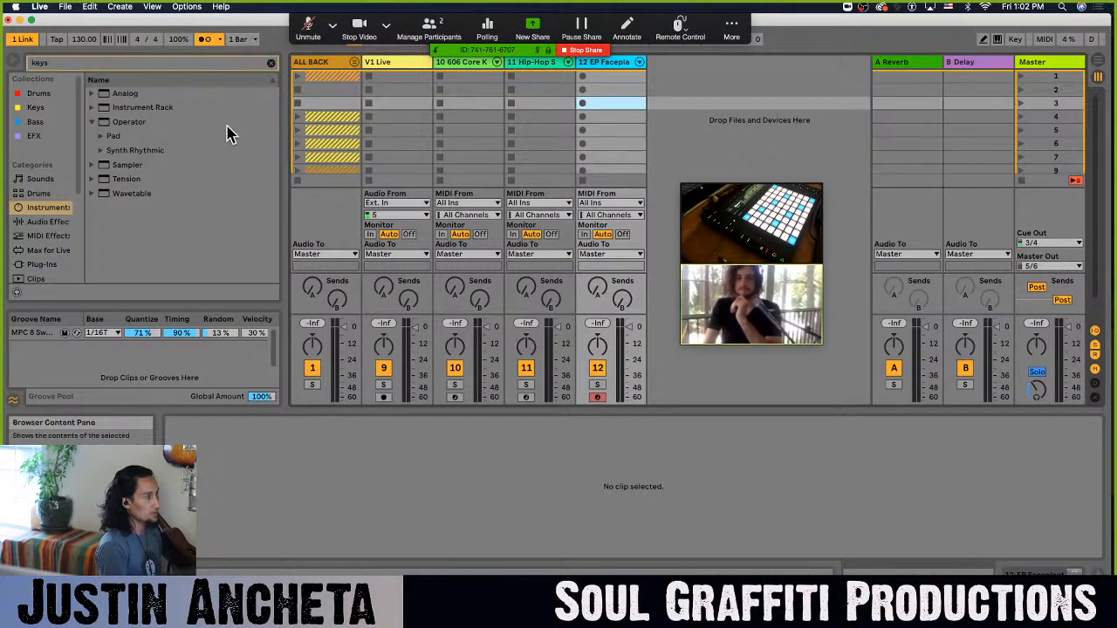
- Select scene 5 and start playback for recording the EP Faceplant track
{"action": "left_click", "coordinate": [701, 131]}
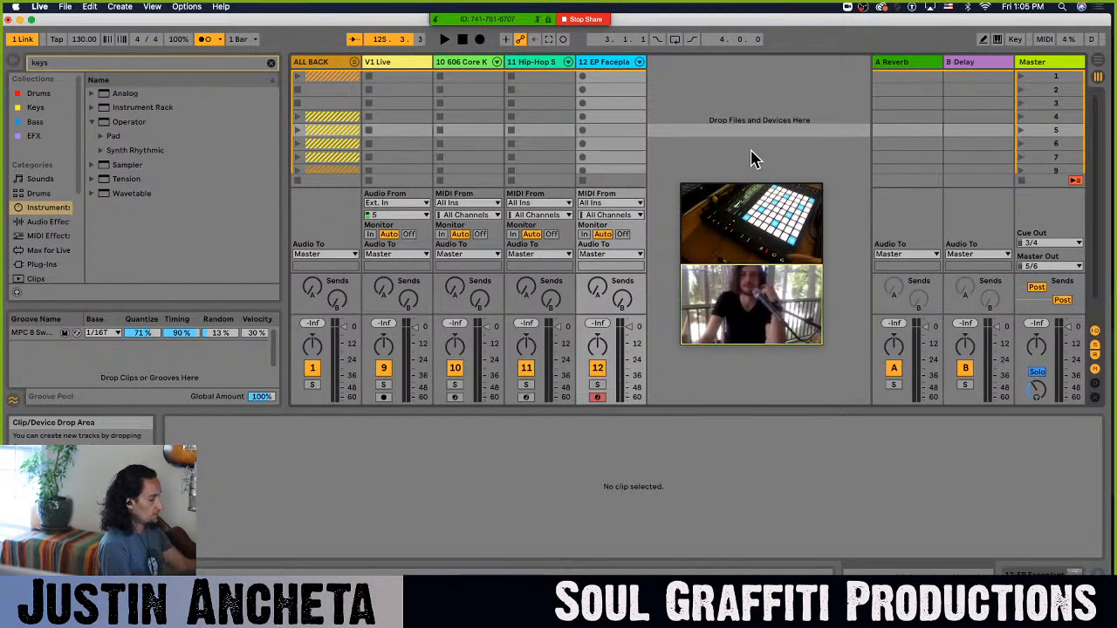
{"action": "key", "text": "space"}
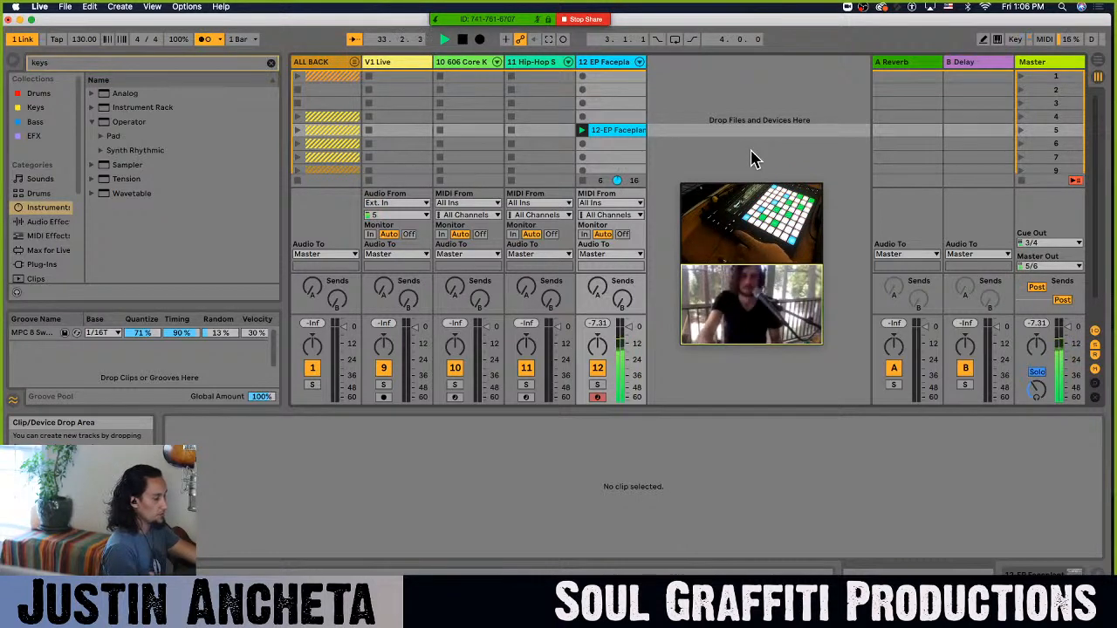
- Show the notes of the EP Faceplant clip in scene 5 and play it back
{"action": "left_click", "coordinate": [620, 131]}
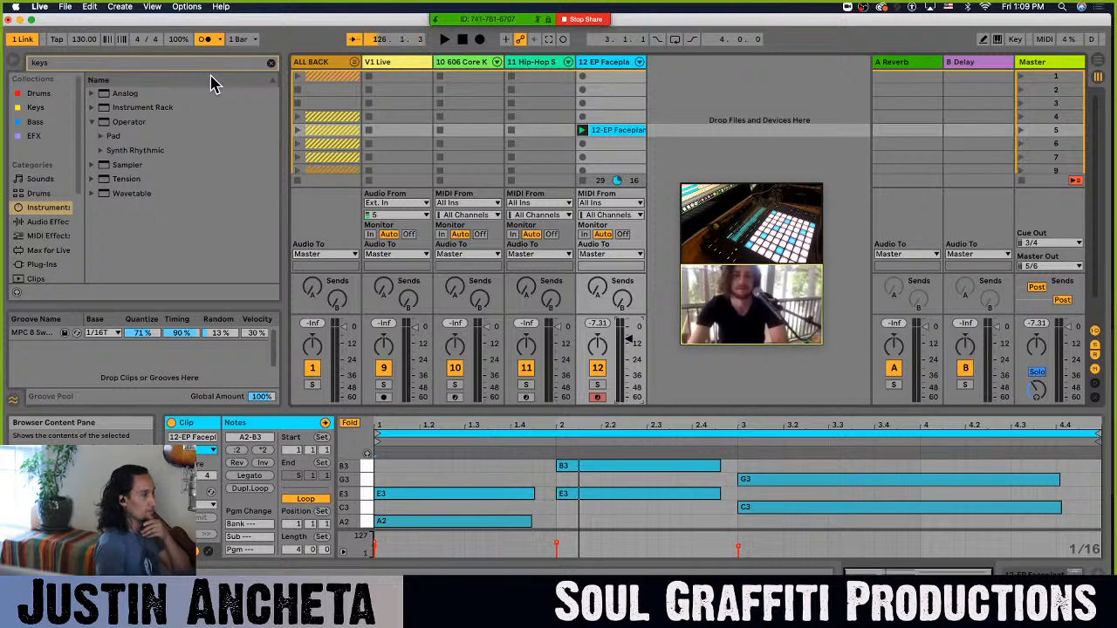
{"action": "key", "text": "space"}
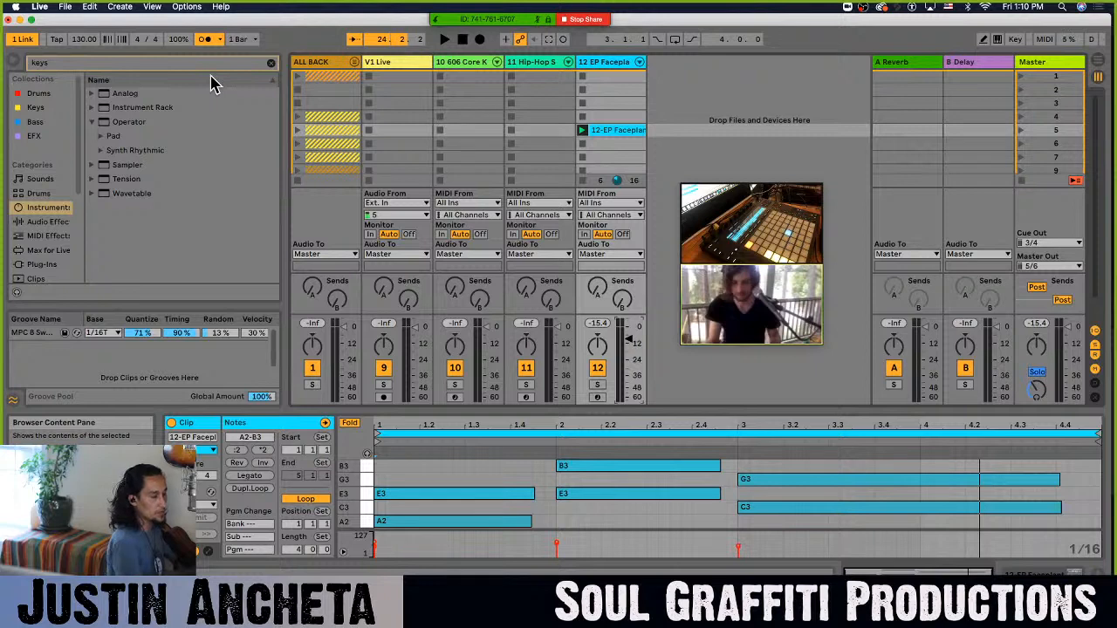
{"action": "key", "text": "q"}
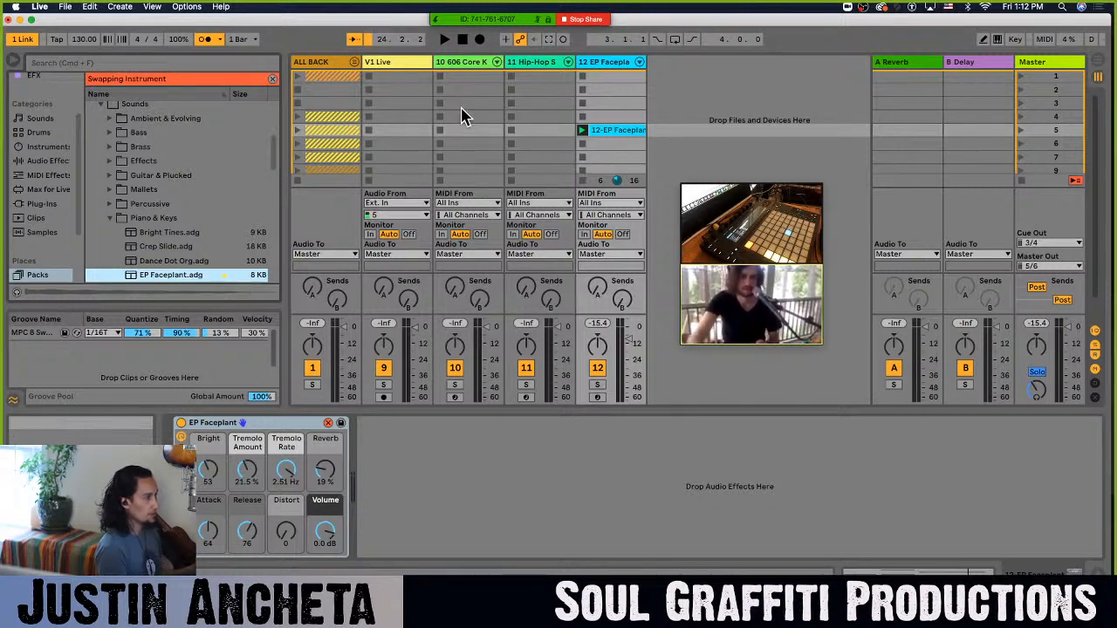
{"action": "left_click", "coordinate": [626, 133]}
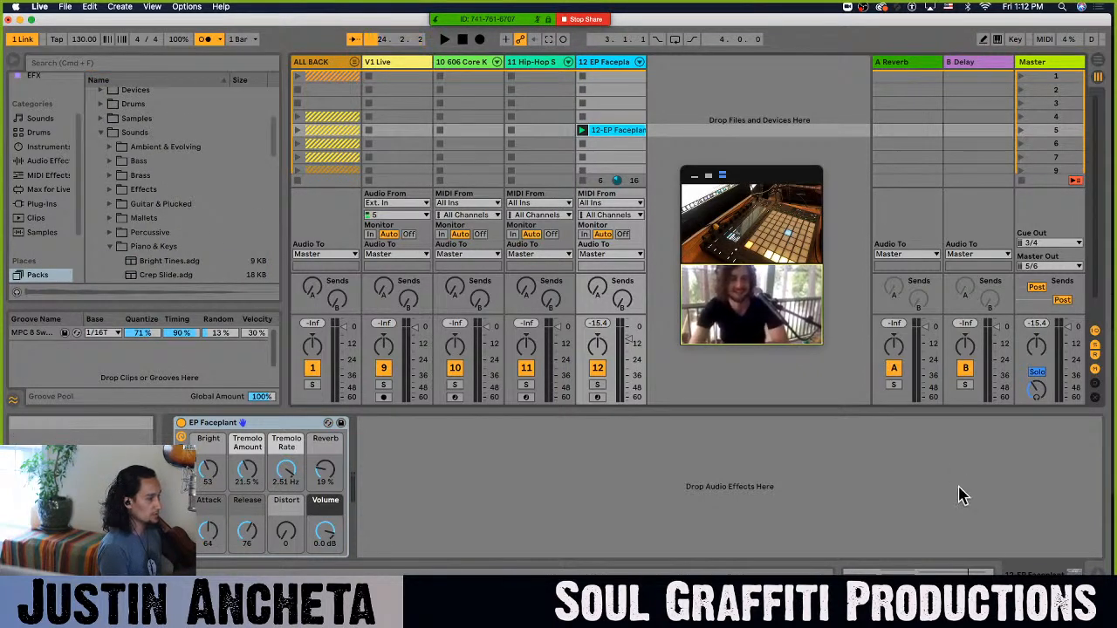
{"action": "left_click", "coordinate": [907, 573]}
- Select the C3 and G3 notes at bar 3 of the EP Faceplant clip and toggle them off and on
{"action": "left_click_drag", "start_coordinate": [813, 522], "coordinate": [782, 469]}
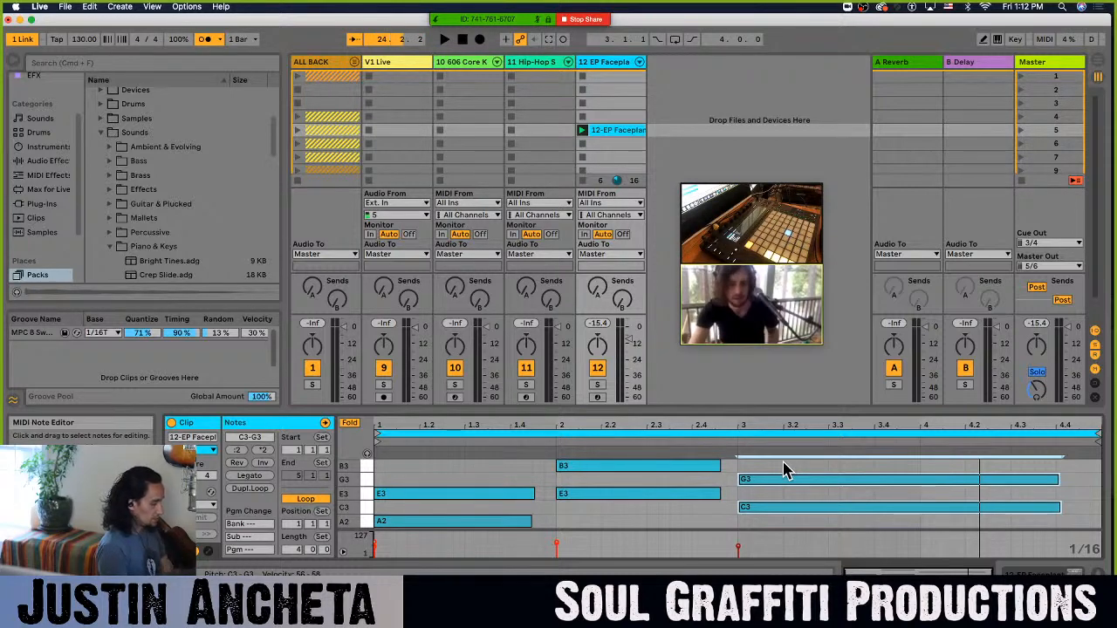
{"action": "key", "text": "0"}
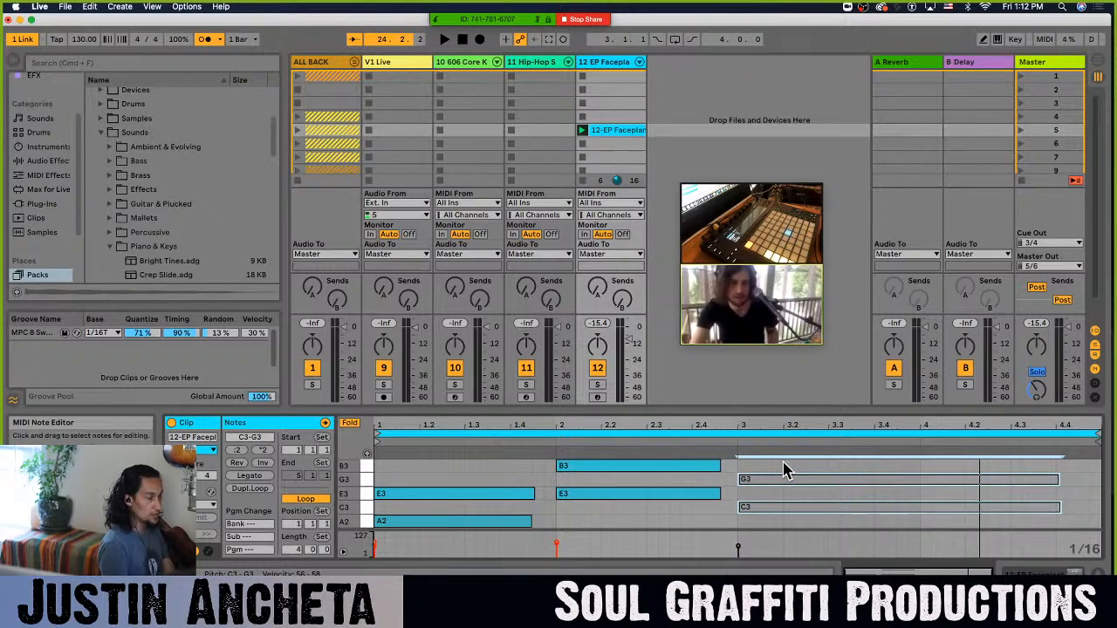
{"action": "key", "text": "0"}
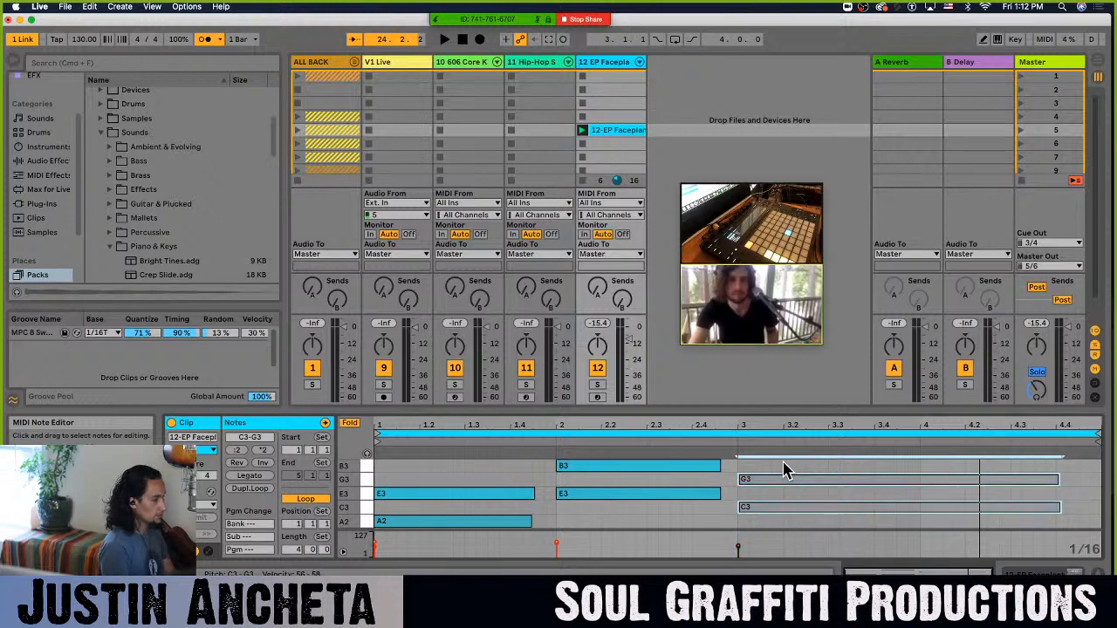
{"action": "key", "text": "0"}
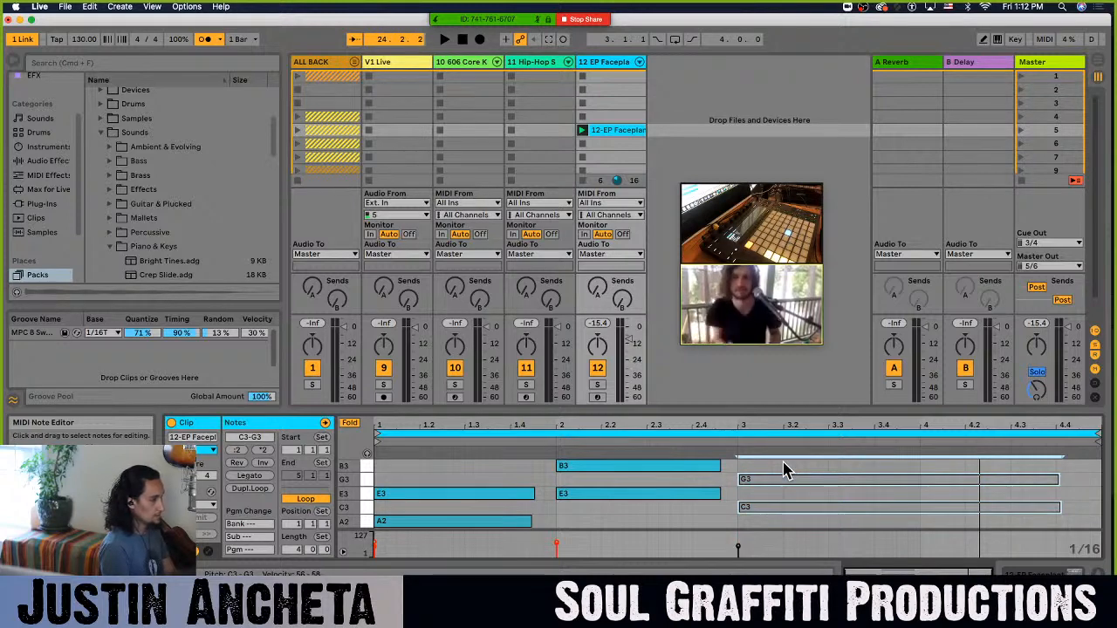
{"action": "key", "text": "0"}
{"action": "key", "text": "0"}
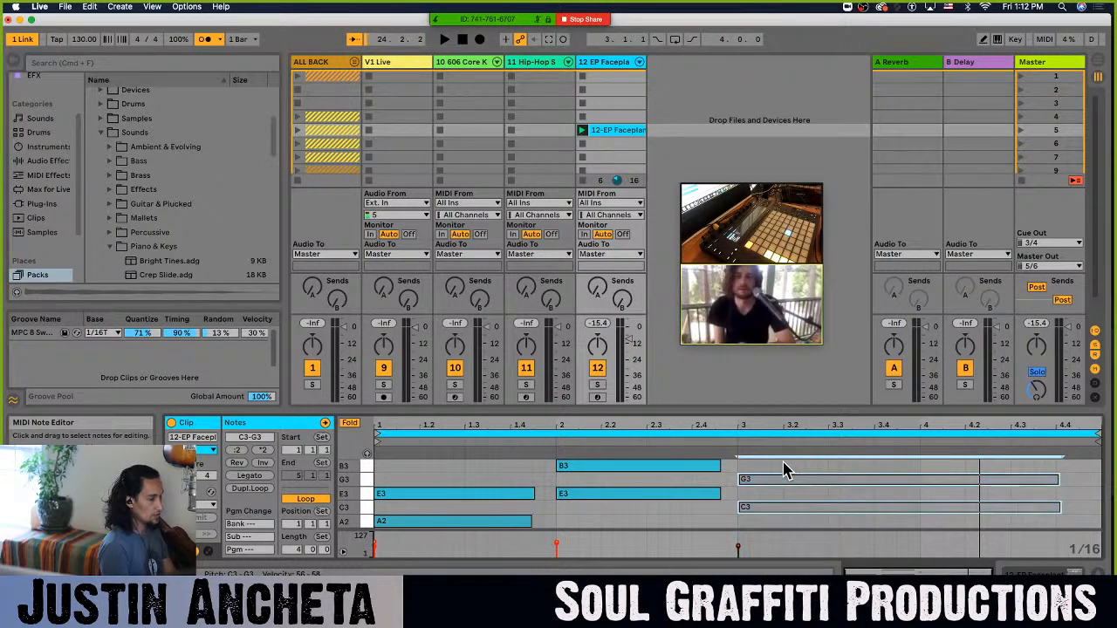
{"action": "key", "text": "0"}
- Adjust the velocity of the C3 and G3 notes at bar 3 of the EP Faceplant clip
{"action": "left_click", "coordinate": [828, 529]}
{"action": "mouse_move", "coordinate": [827, 523]}
{"action": "left_mouse_down"}
{"action": "mouse_move", "coordinate": [783, 463]}
{"action": "mouse_move", "coordinate": [811, 525]}
{"action": "left_mouse_up"}
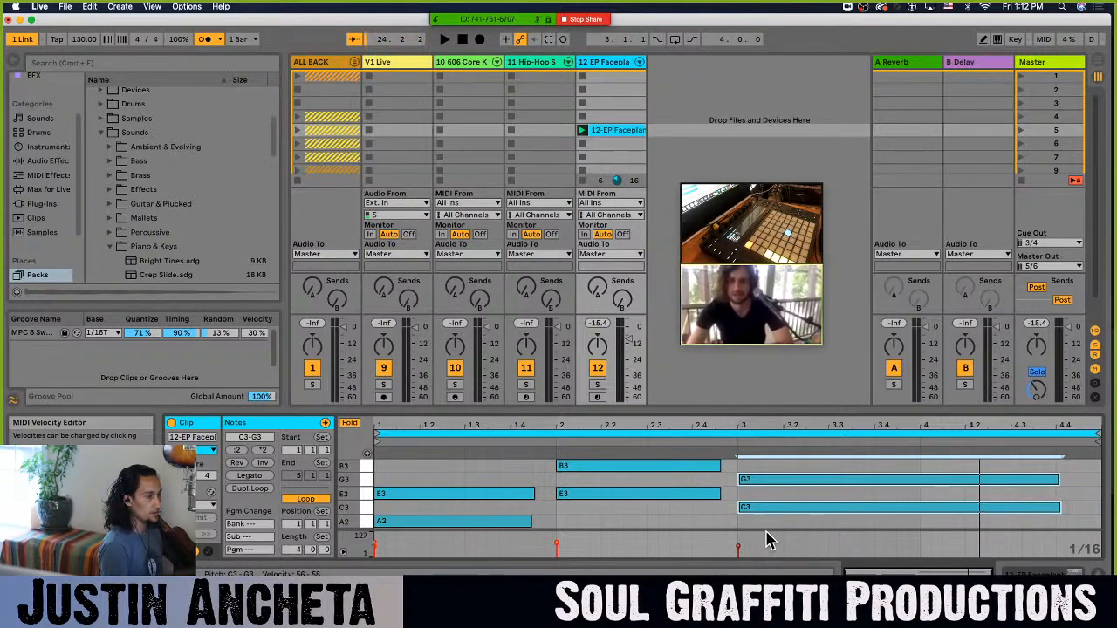
{"action": "left_click_drag", "start_coordinate": [780, 528], "coordinate": [762, 457]}
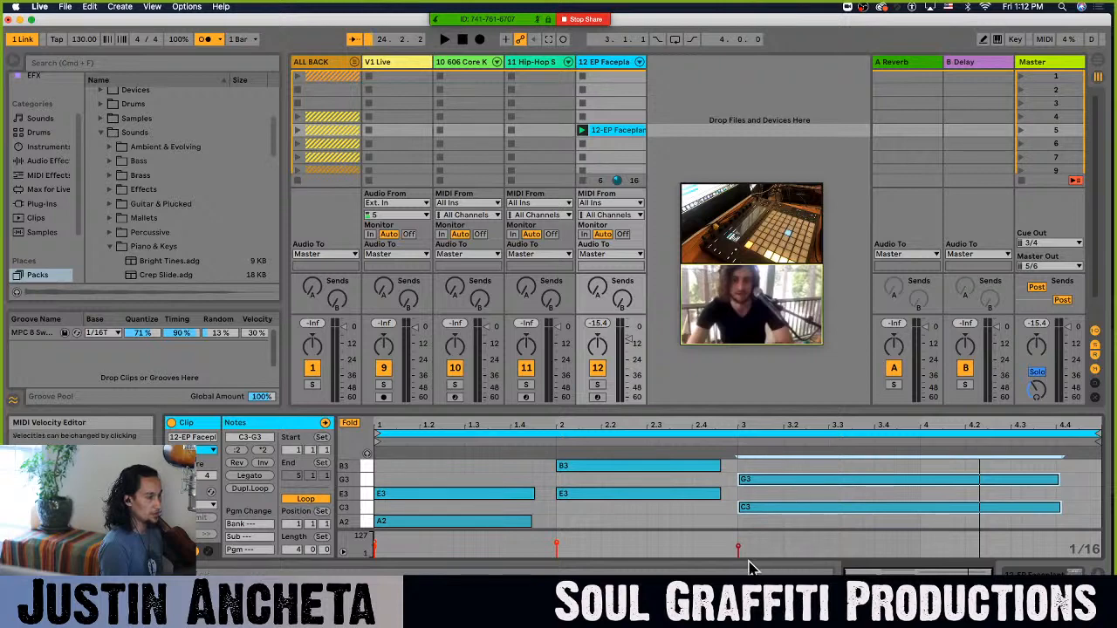
{"action": "mouse_move", "coordinate": [738, 554]}
{"action": "left_mouse_down"}
{"action": "mouse_move", "coordinate": [739, 515]}
{"action": "mouse_move", "coordinate": [738, 544]}
{"action": "left_mouse_up"}
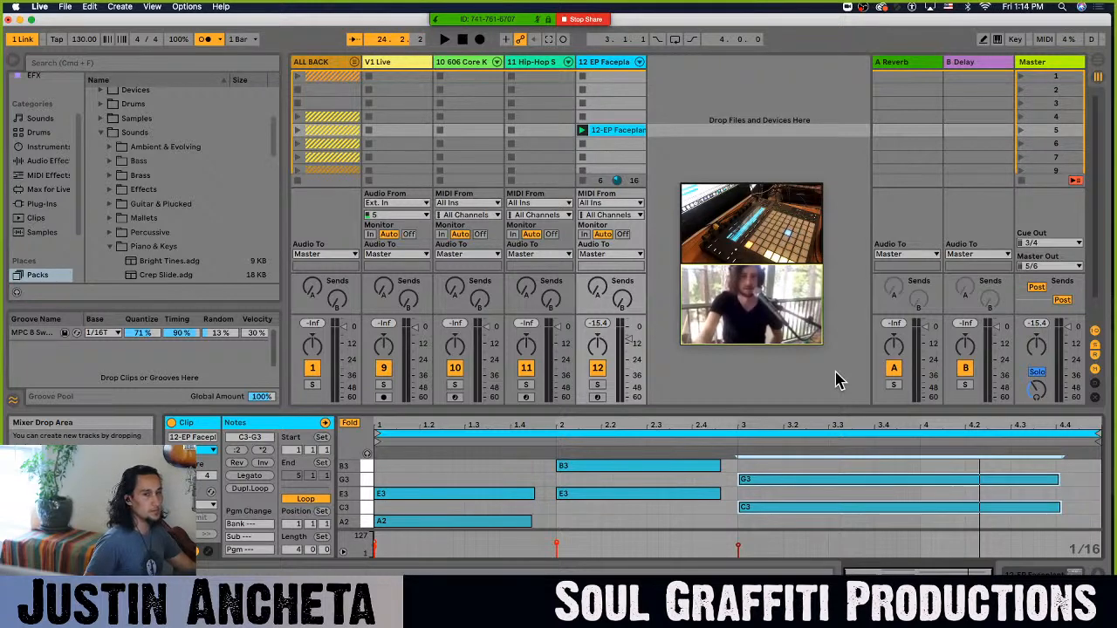
- Play the scene 5 clips, stop, and restart playback from the beginning
{"action": "key", "text": "space"}
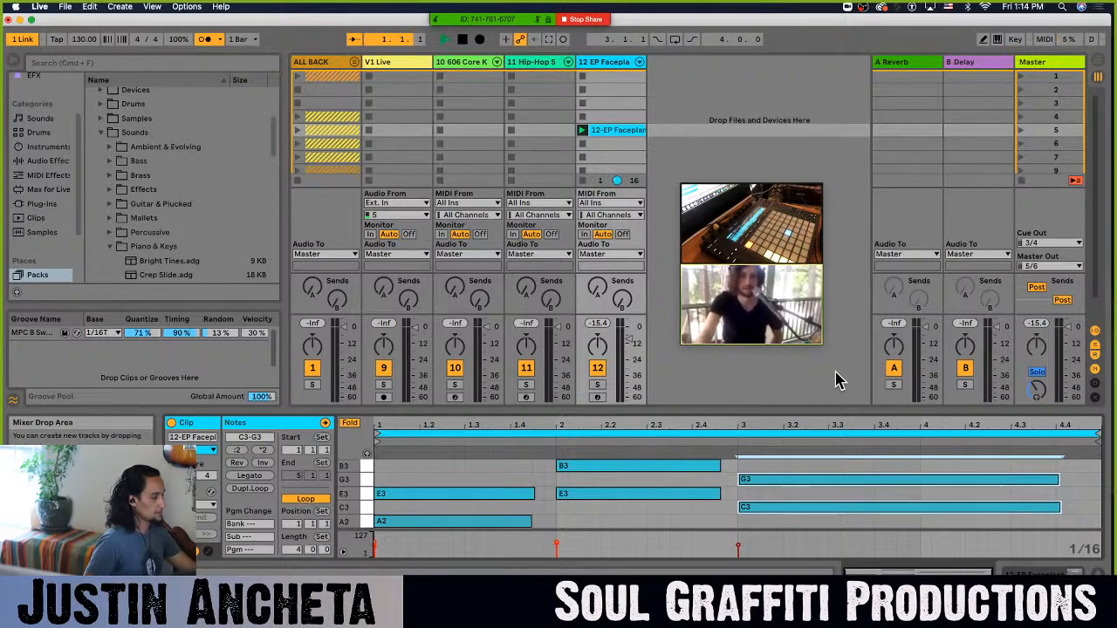
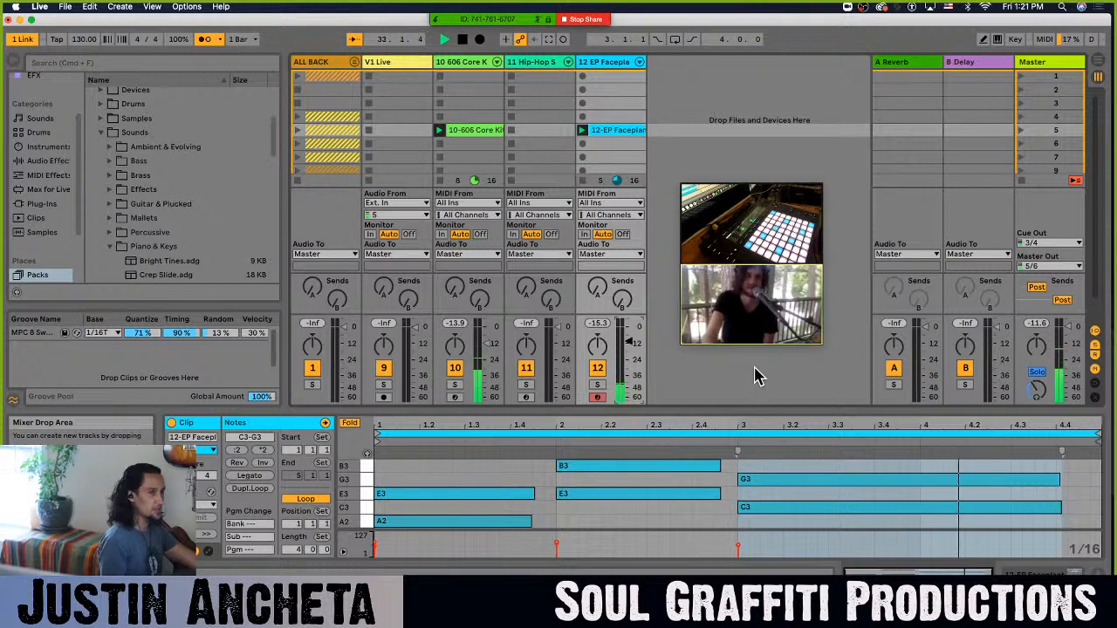
{"action": "key", "text": "space"}
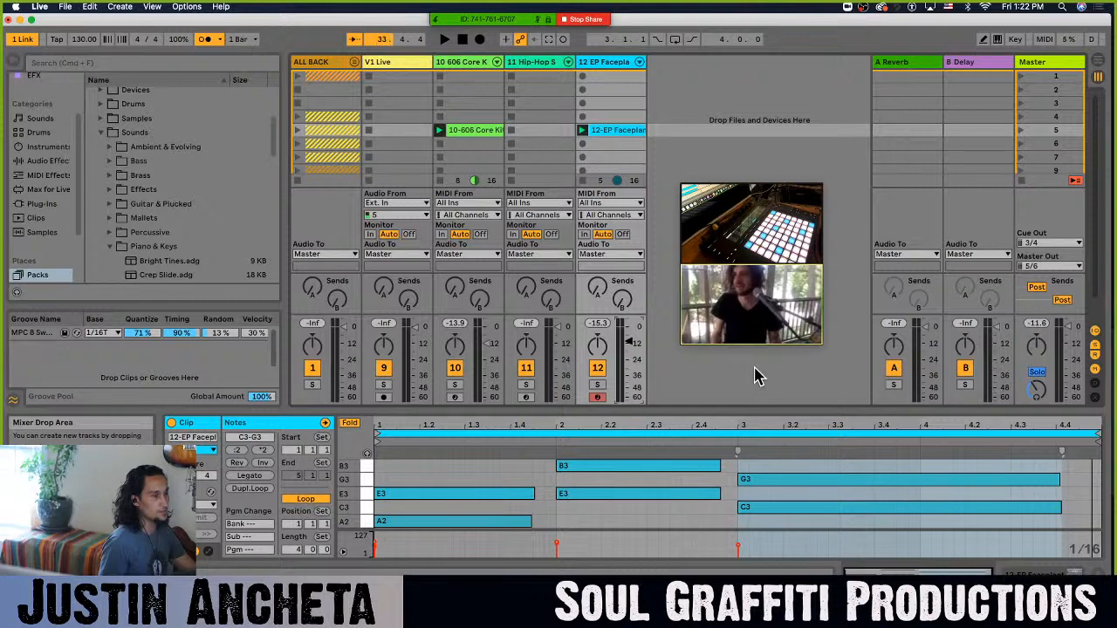
{"action": "key", "text": "space"}
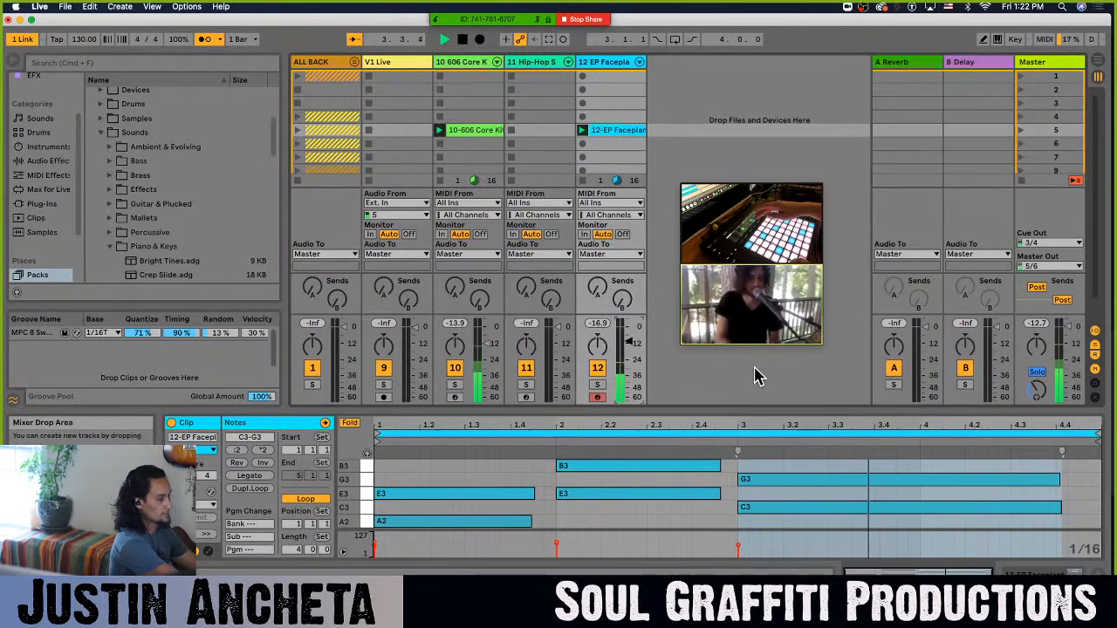
- Select the Hip-Hop Sub Bass track and play its scene 5 clip with the drums and keys
{"action": "key", "text": "Left"}
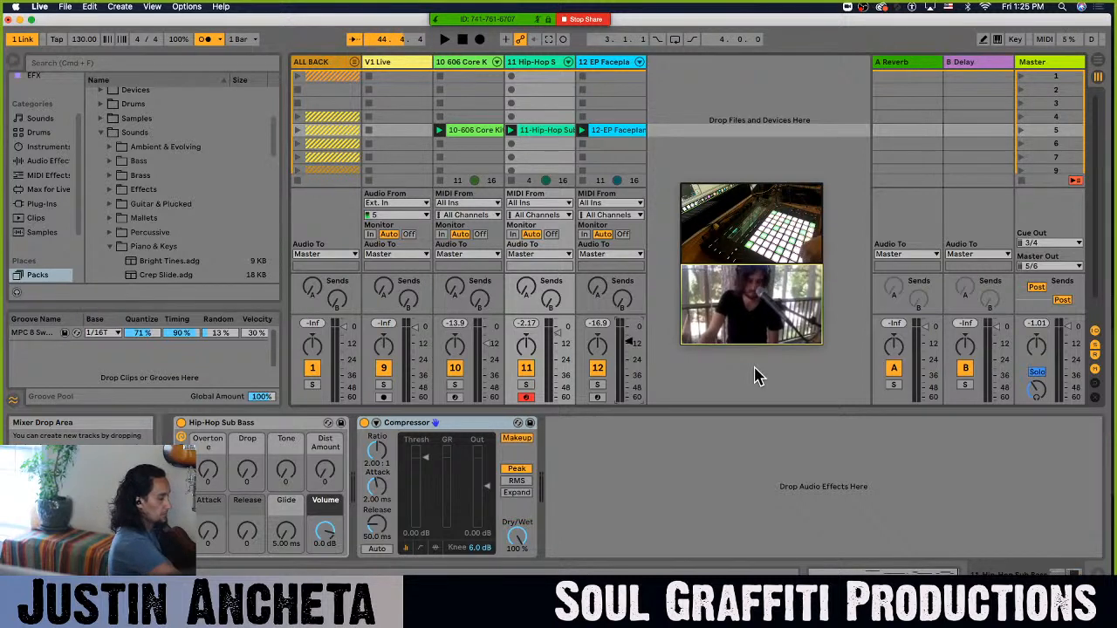
{"action": "key", "text": "space"}
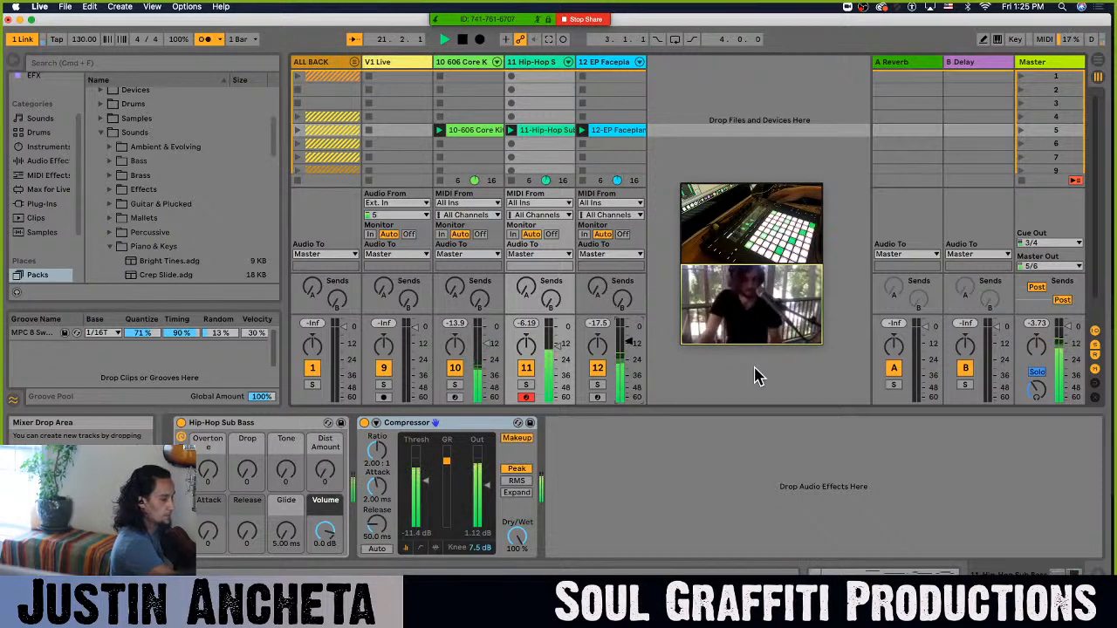
- View the Master track during playback and return the track selection to the 606 Core Kit track
{"action": "key", "text": "Right"}
{"action": "key", "text": "Right"}
{"action": "key", "text": "Right"}
{"action": "key", "text": "Right"}
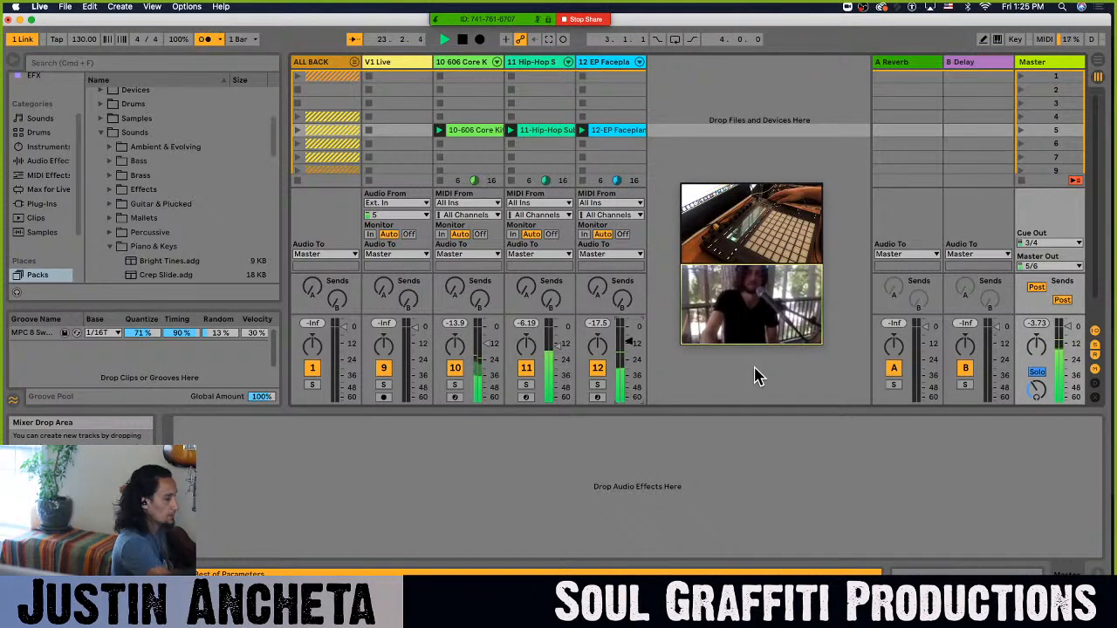
{"action": "key", "text": "Left"}
{"action": "key", "text": "Left"}
{"action": "key", "text": "Left"}
{"action": "key", "text": "Left"}
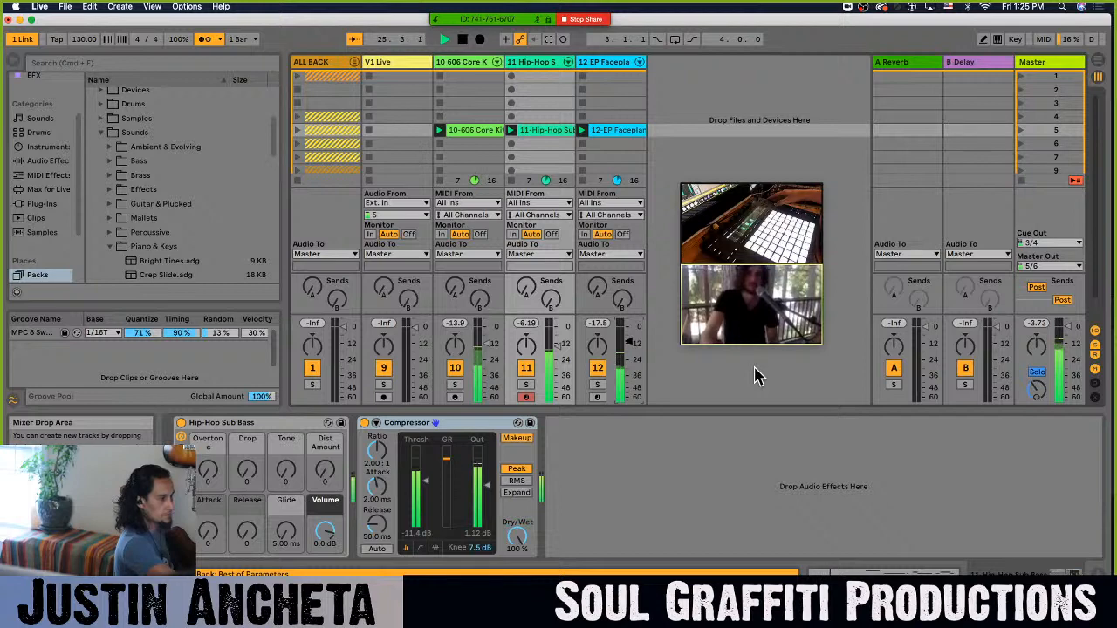
{"action": "key", "text": "Left"}
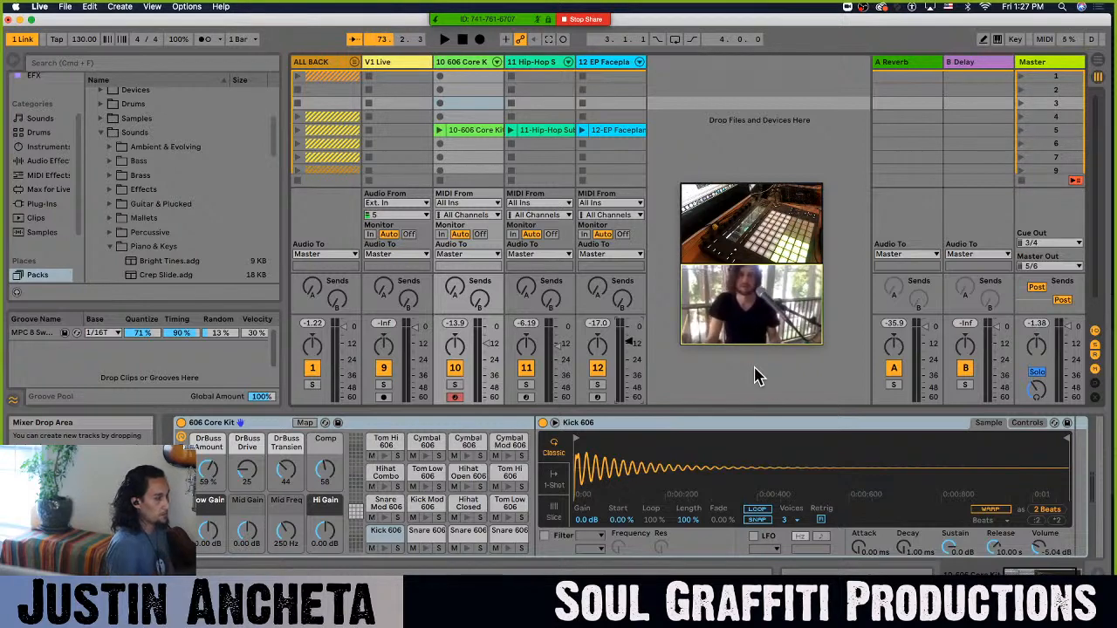
- Move the 606 Core Kit, Hip-Hop Sub Bass and EP Faceplant clips from scene 5 to scene 3
{"action": "left_click", "coordinate": [476, 131]}
{"action": "left_click", "coordinate": [619, 131], "text": "shift"}
{"action": "left_click_drag", "start_coordinate": [619, 133], "coordinate": [618, 110]}
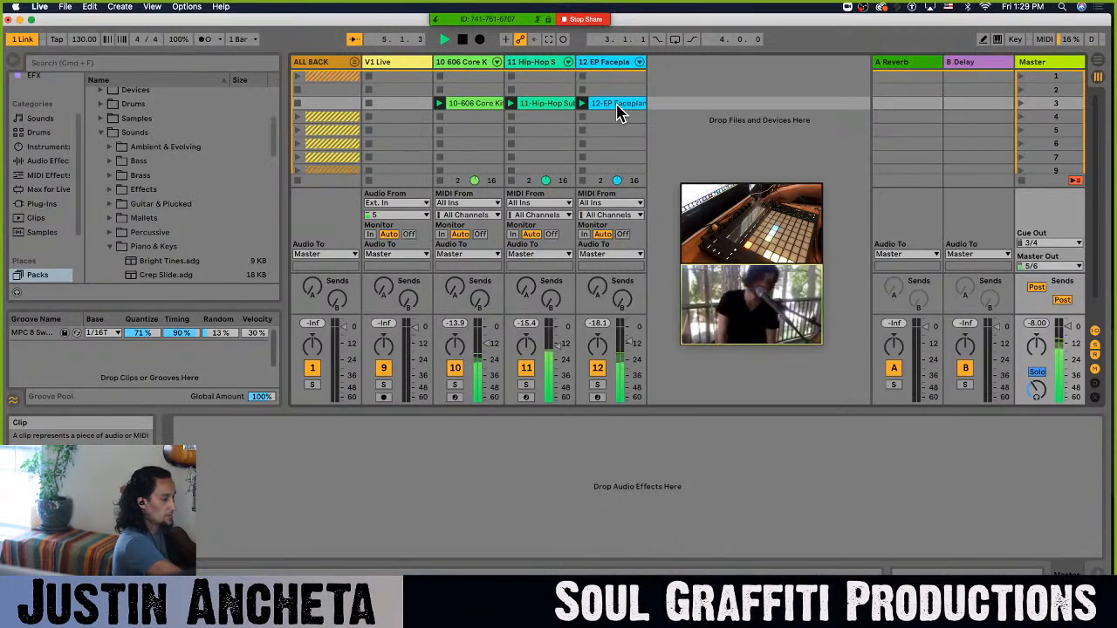
{"action": "scroll", "coordinate": [617, 107], "scroll_direction": "down", "scroll_amount": 1}
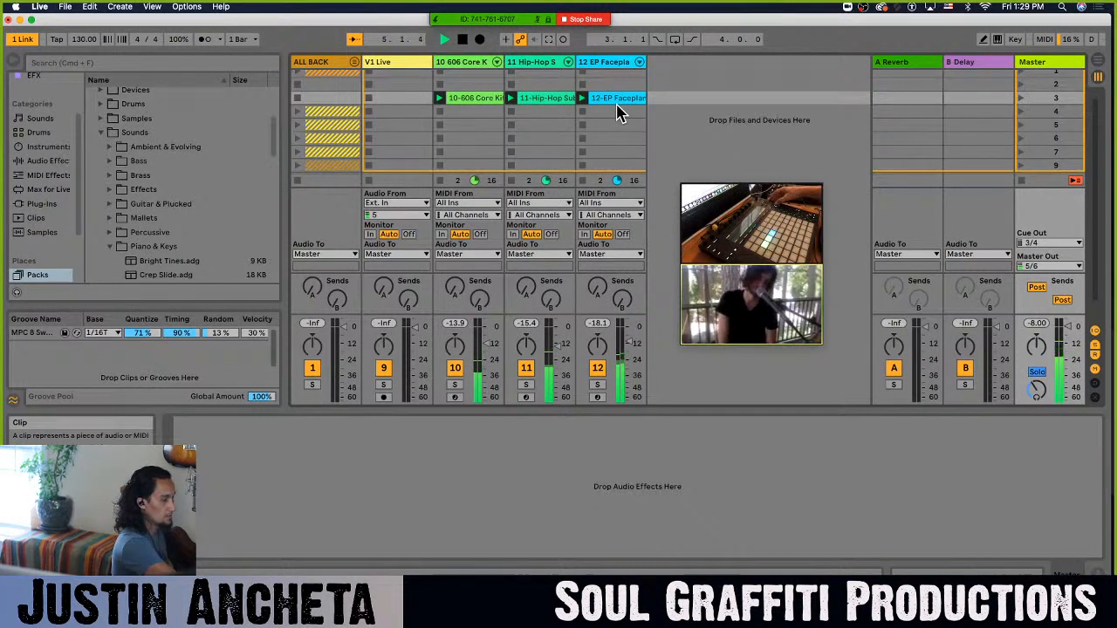
{"action": "scroll", "coordinate": [617, 106], "scroll_direction": "up", "scroll_amount": 1}
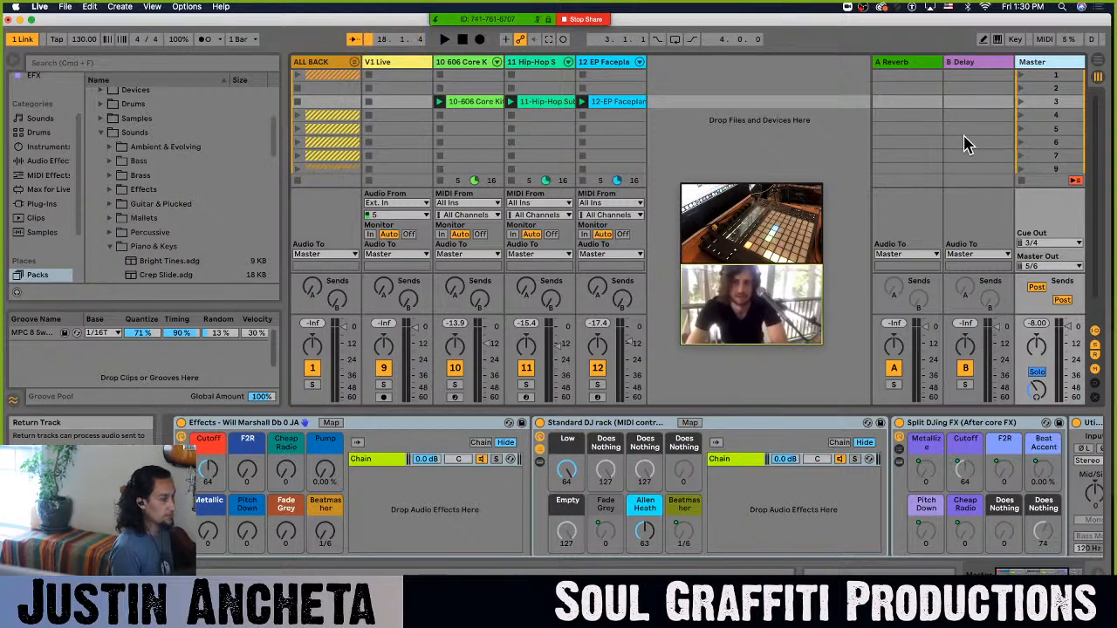
- Look over the Master track's effect racks and restart playback of the scene 3 clips
{"action": "mouse_move", "coordinate": [1005, 572]}
{"action": "left_mouse_down"}
{"action": "mouse_move", "coordinate": [1017, 572]}
{"action": "mouse_move", "coordinate": [1006, 573]}
{"action": "left_mouse_up"}
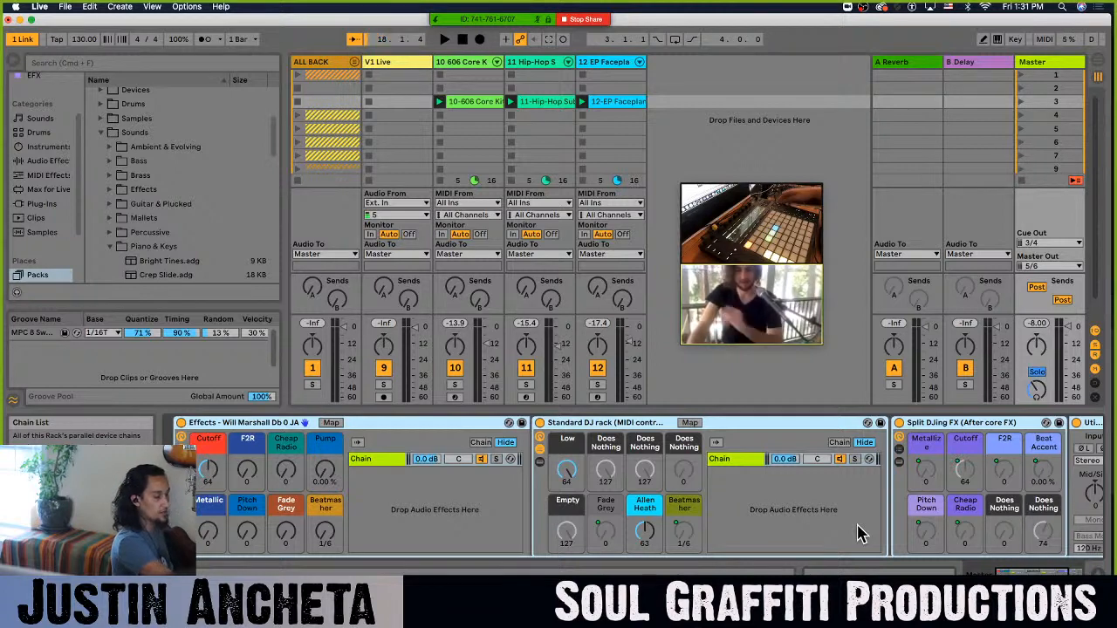
{"action": "key", "text": "space"}
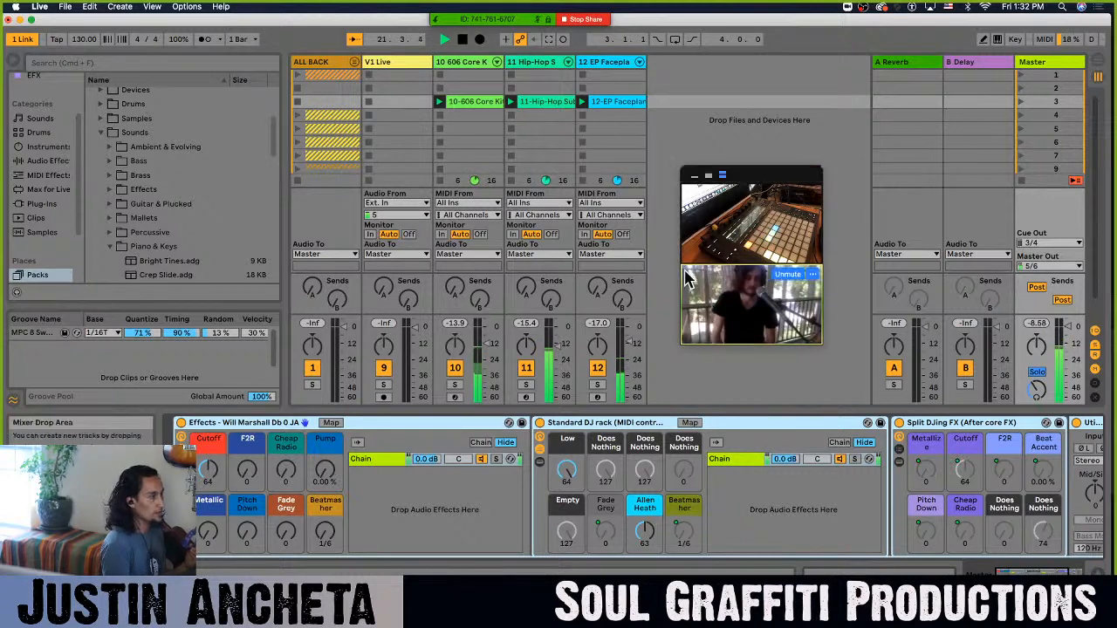
- Insert a new audio track after the EP Faceplant track and move the Zoom video thumbnails off it
{"action": "left_click", "coordinate": [608, 64]}
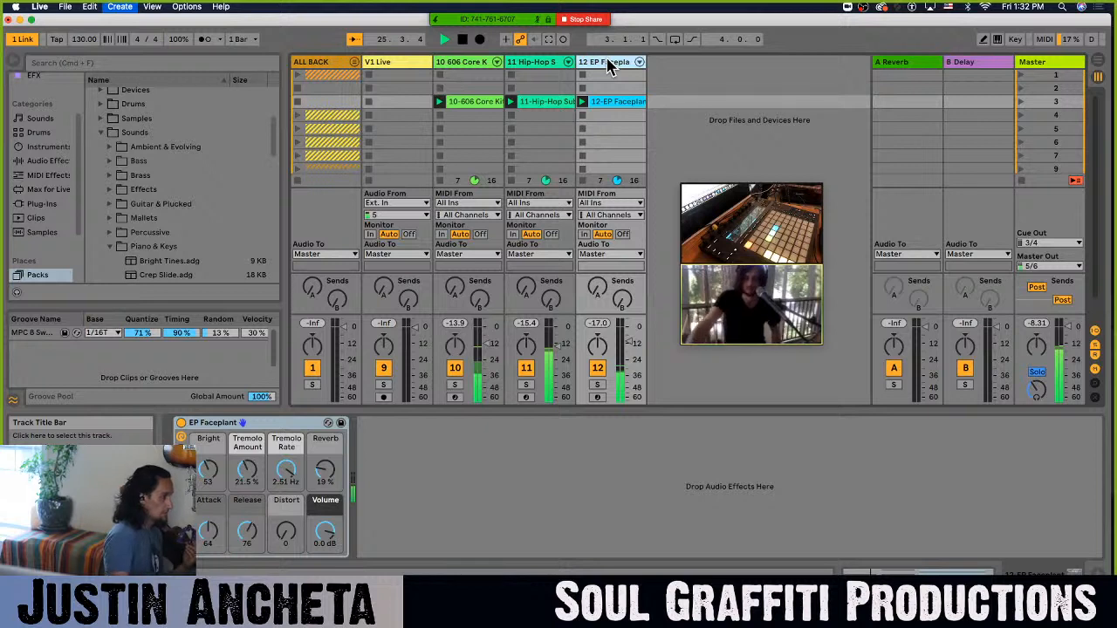
{"action": "key", "text": "super+t"}
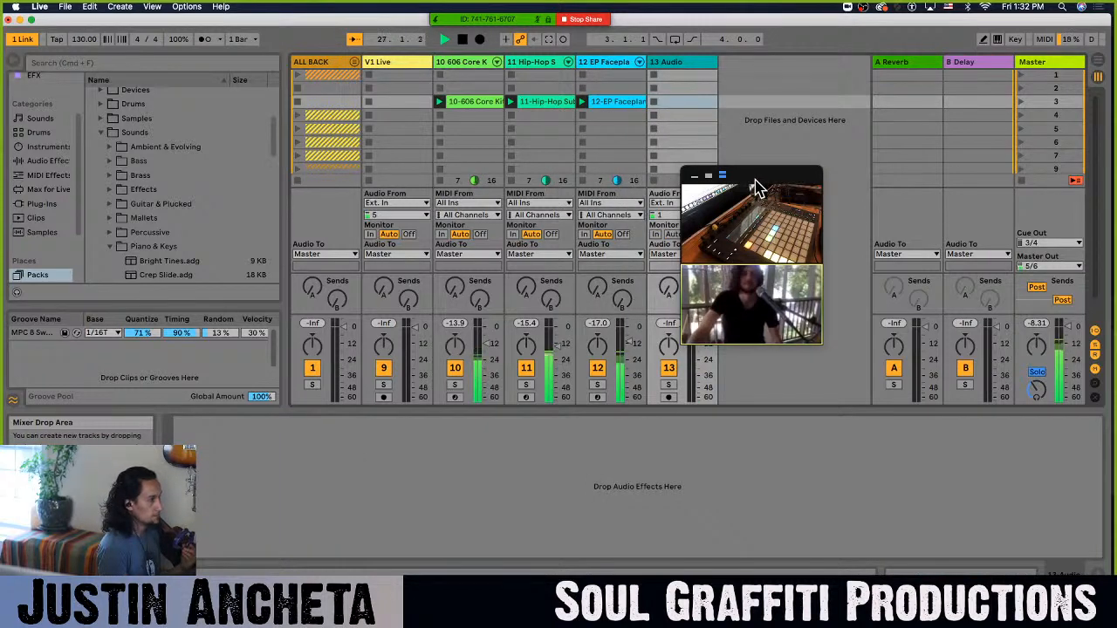
{"action": "left_click_drag", "start_coordinate": [756, 190], "coordinate": [864, 151]}
- Set the new audio track's input channel to 5 and arm the track for recording
{"action": "left_click", "coordinate": [699, 213]}
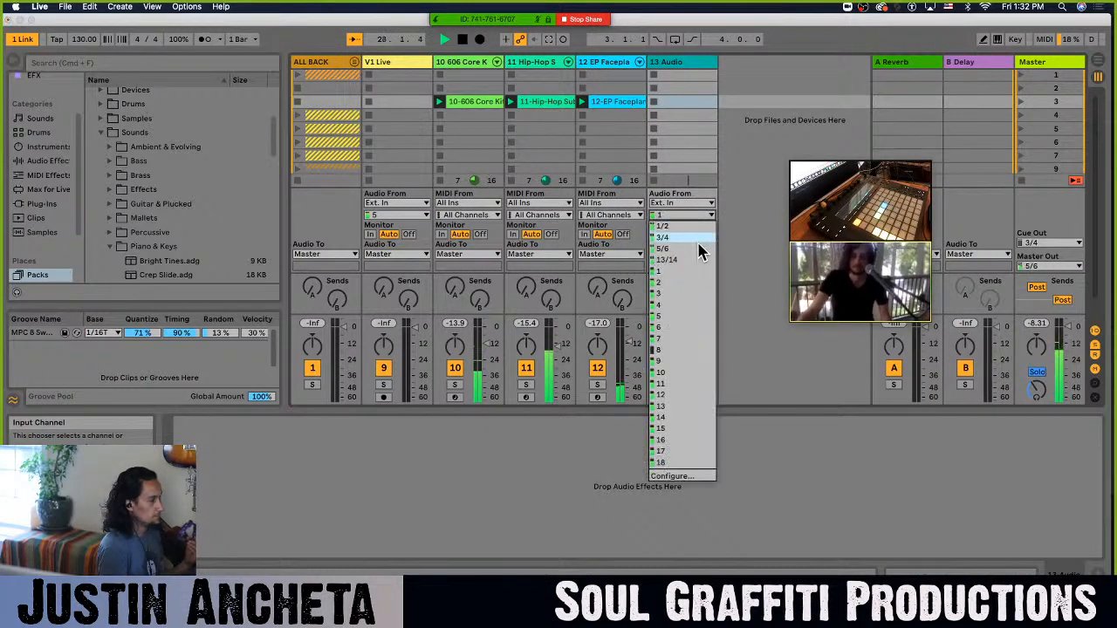
{"action": "left_click", "coordinate": [676, 317]}
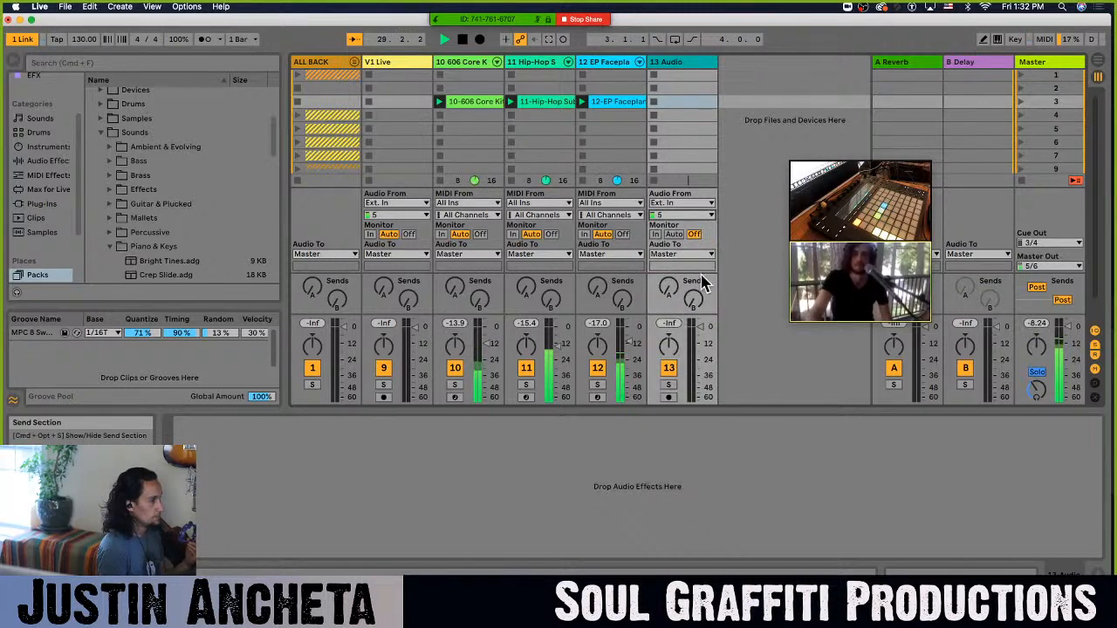
{"action": "left_click", "coordinate": [668, 397]}
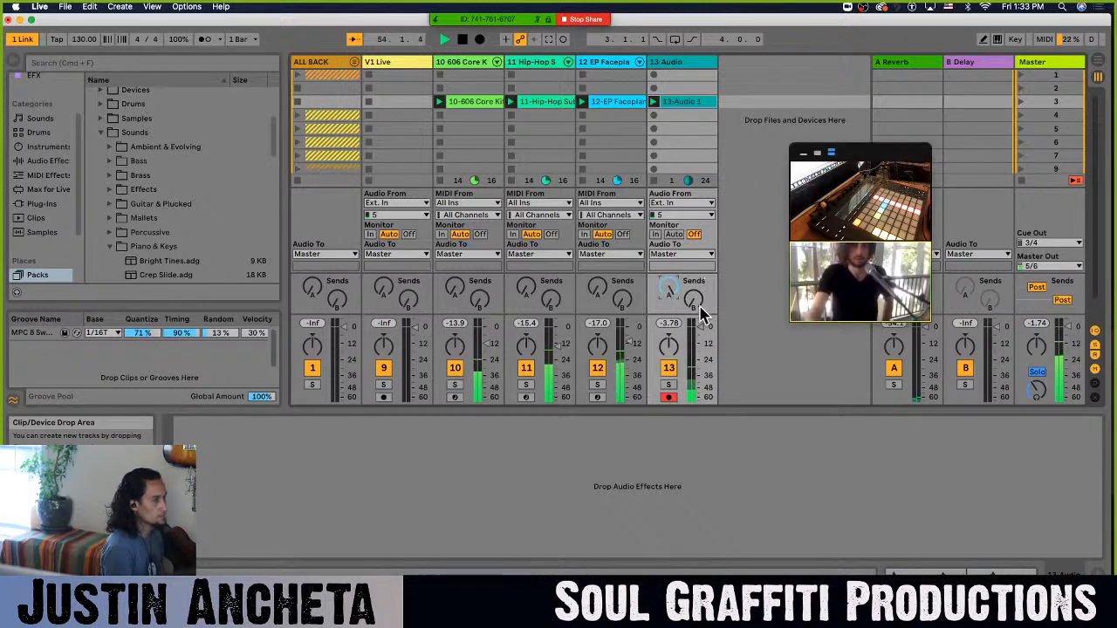
- On the A Reverb return track, set the Reverb's decay time to 3.79 s and Reflect to 6.0 dB
{"action": "left_click", "coordinate": [916, 62]}
{"action": "left_click_drag", "start_coordinate": [376, 539], "coordinate": [376, 521]}
{"action": "left_click_drag", "start_coordinate": [521, 461], "coordinate": [520, 418]}
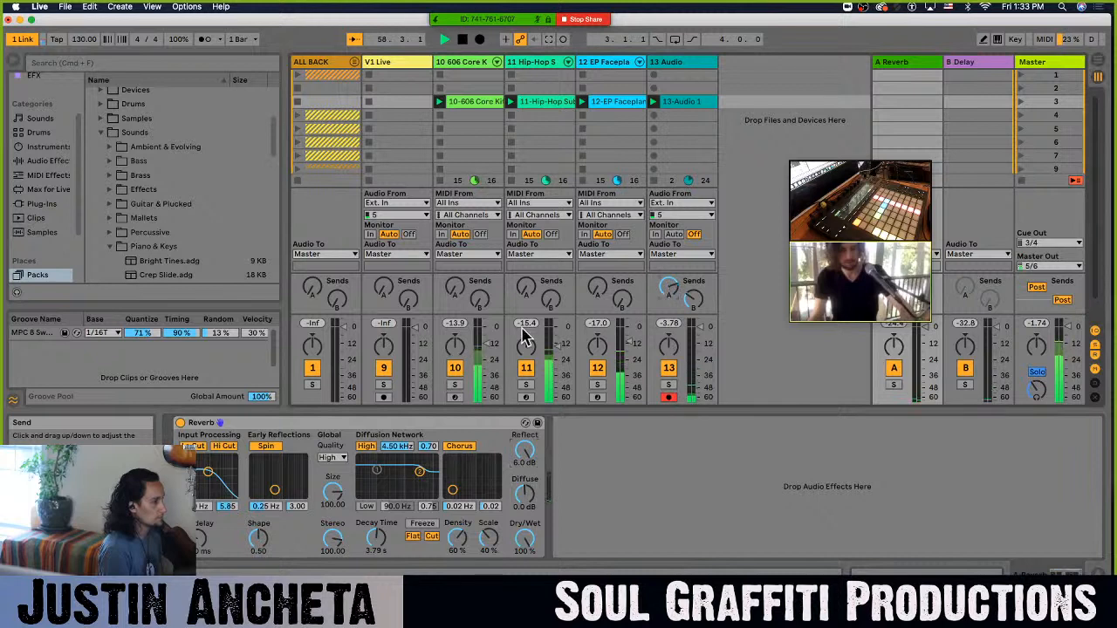
- Search the audio effects for "eq" and add EQ Eight to the 13 Audio track
{"action": "left_click", "coordinate": [75, 66]}
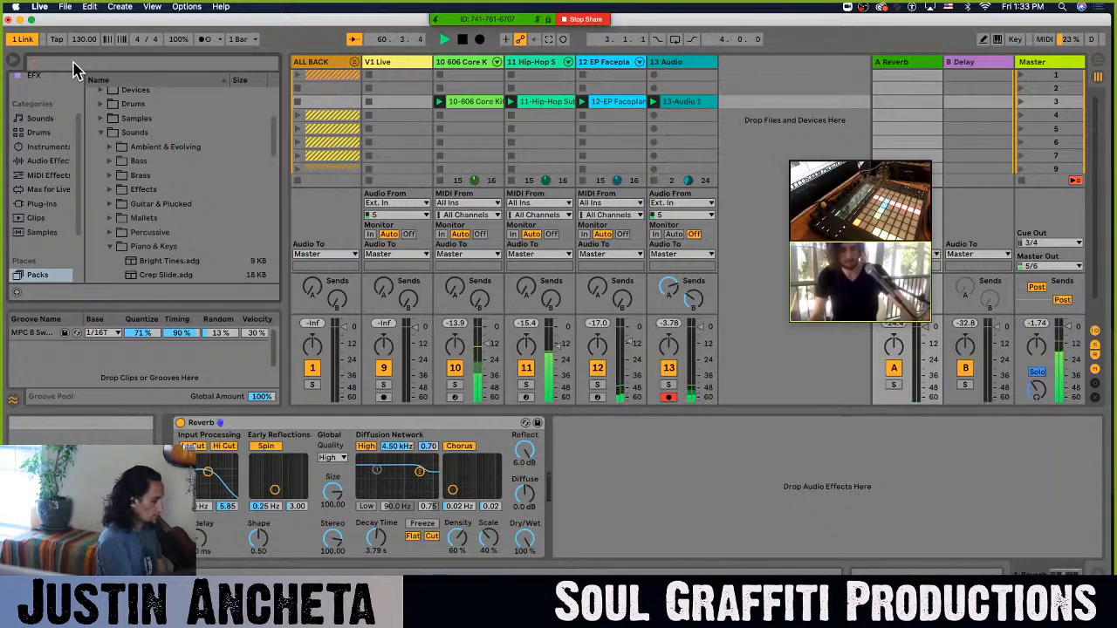
{"action": "type", "text": "eq"}
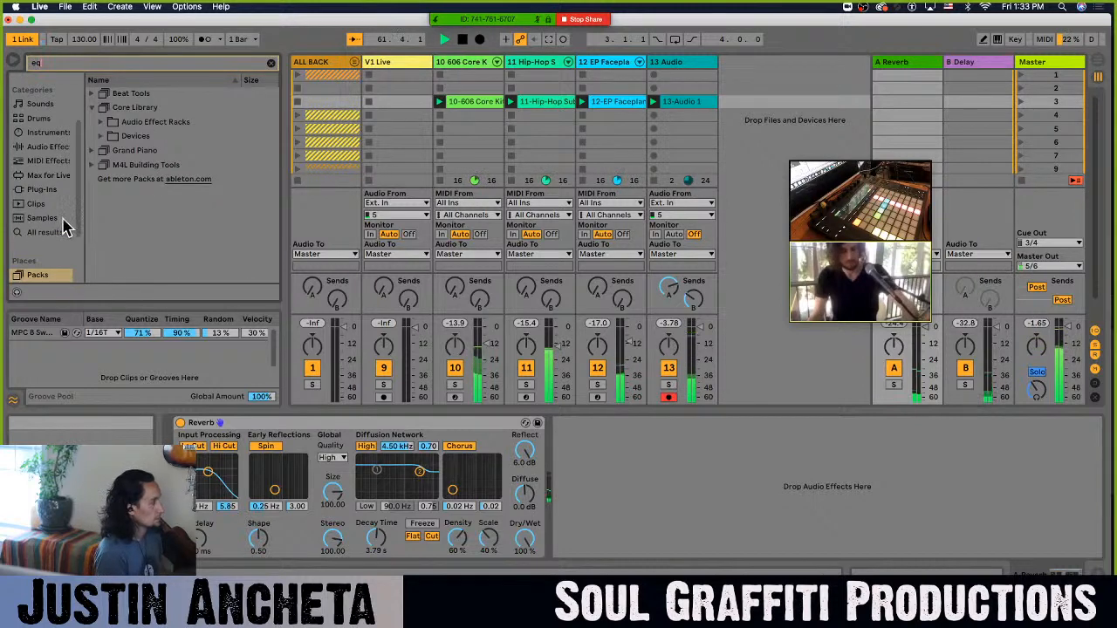
{"action": "scroll", "coordinate": [73, 209], "scroll_direction": "down", "scroll_amount": 2}
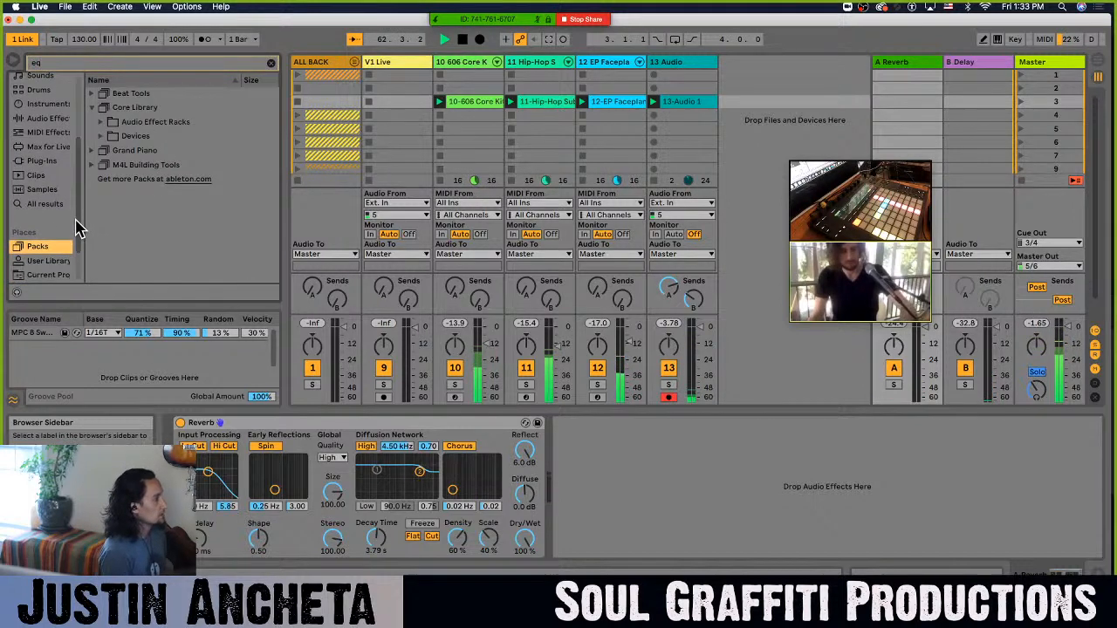
{"action": "left_click", "coordinate": [49, 118]}
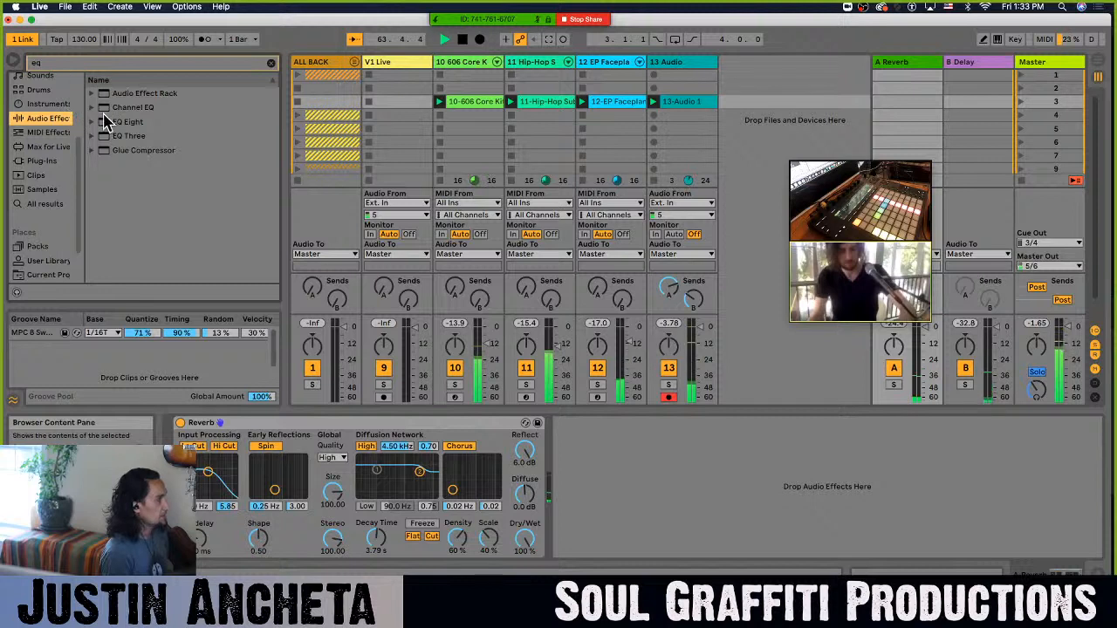
{"action": "left_click_drag", "start_coordinate": [104, 123], "coordinate": [674, 140]}
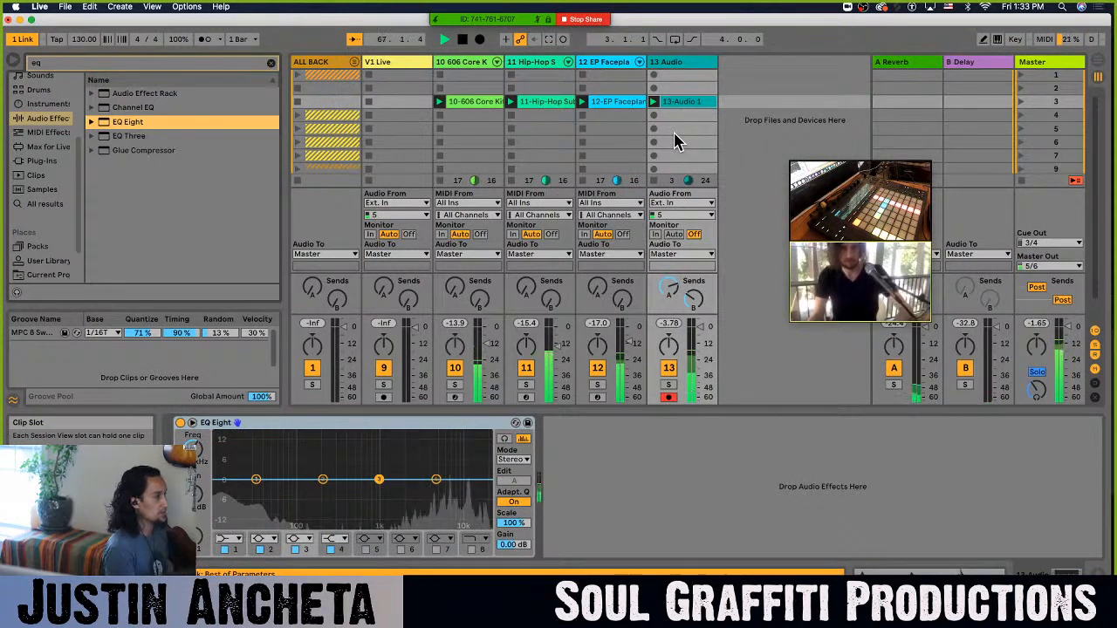
- In EQ Eight, make band 1 a steep low cut near 200 Hz and enable band 8 as a high cut near 3 kHz
{"action": "left_click", "coordinate": [231, 541]}
{"action": "left_click", "coordinate": [237, 458]}
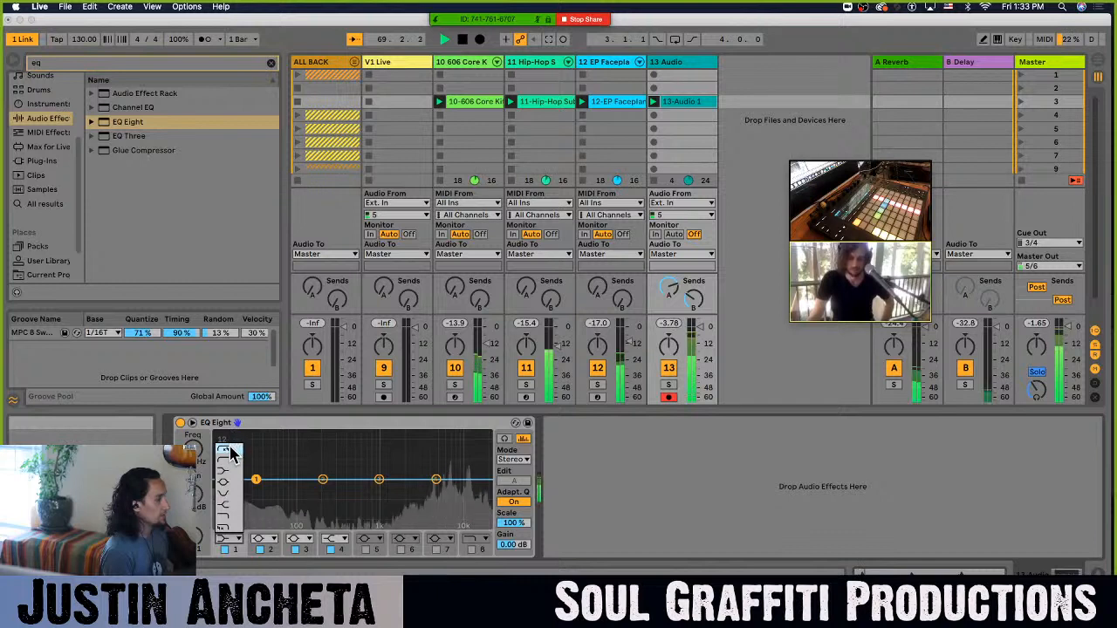
{"action": "left_click", "coordinate": [472, 548]}
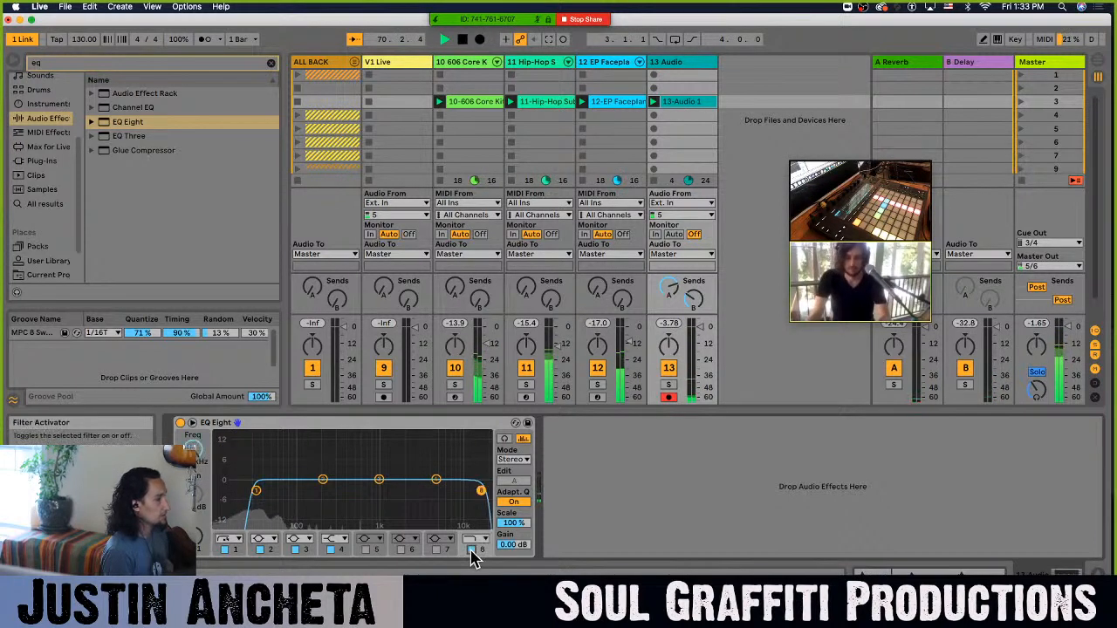
{"action": "left_click_drag", "start_coordinate": [481, 491], "coordinate": [427, 474]}
{"action": "left_click_drag", "start_coordinate": [255, 491], "coordinate": [315, 487]}
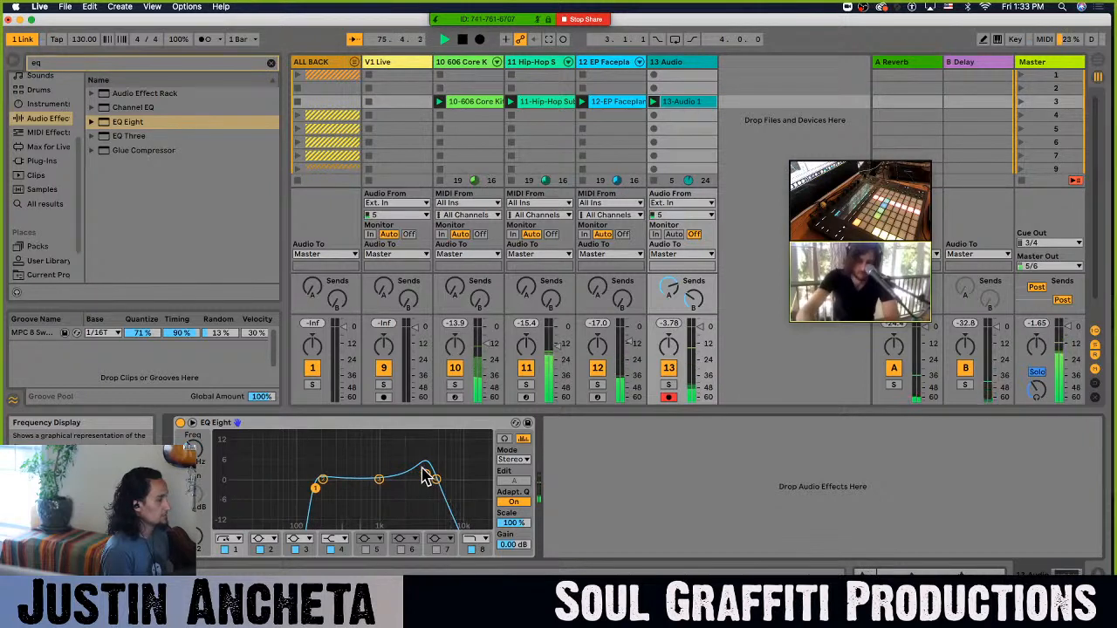
{"action": "left_click_drag", "start_coordinate": [425, 474], "coordinate": [420, 481]}
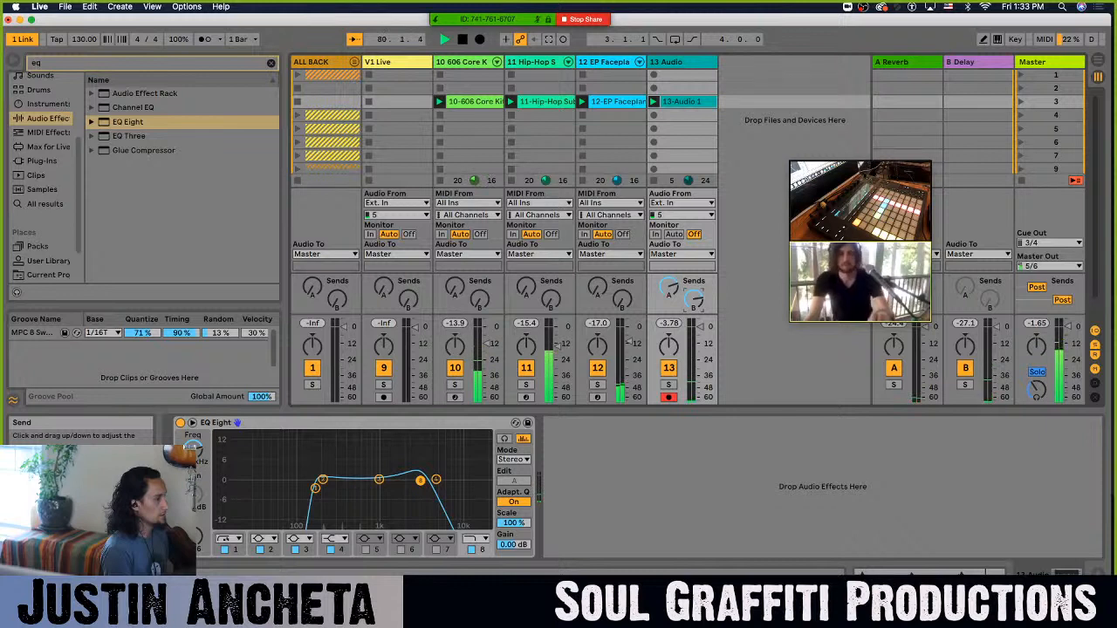
- Set the Delay's feedback to 48% on the B Delay return track and return to the Master track's effects
{"action": "left_click", "coordinate": [980, 62]}
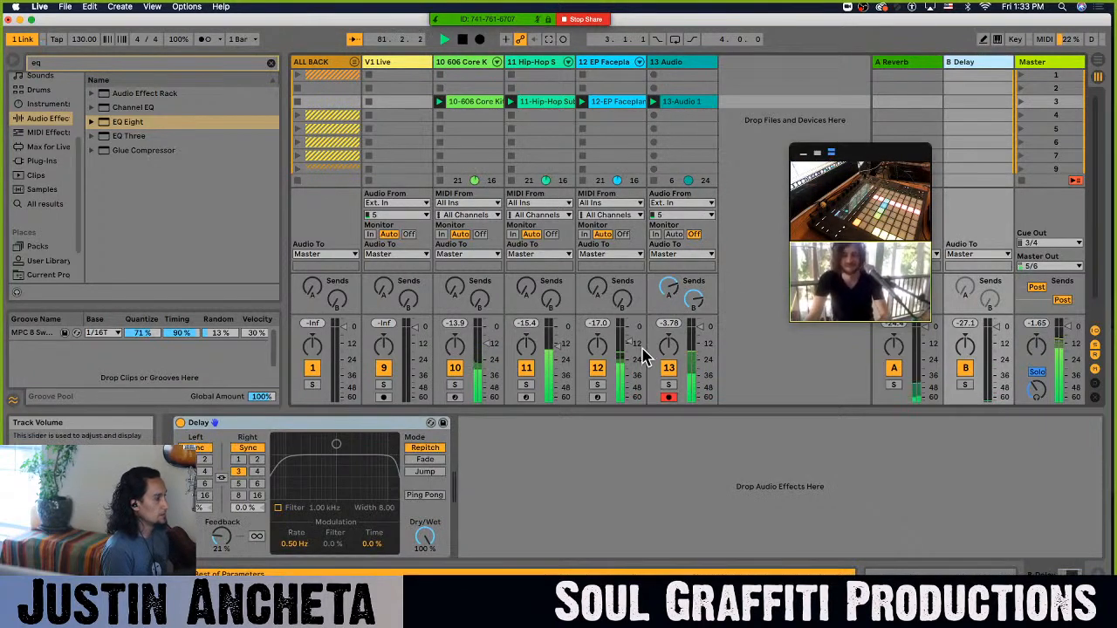
{"action": "left_click_drag", "start_coordinate": [222, 536], "coordinate": [221, 506]}
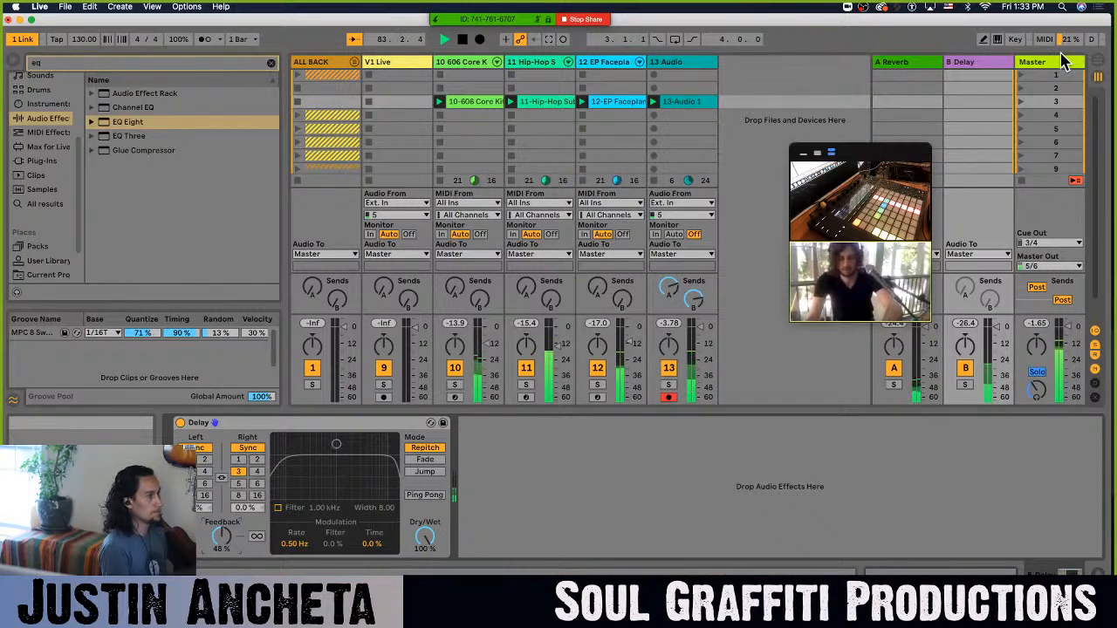
{"action": "left_click", "coordinate": [1052, 63]}
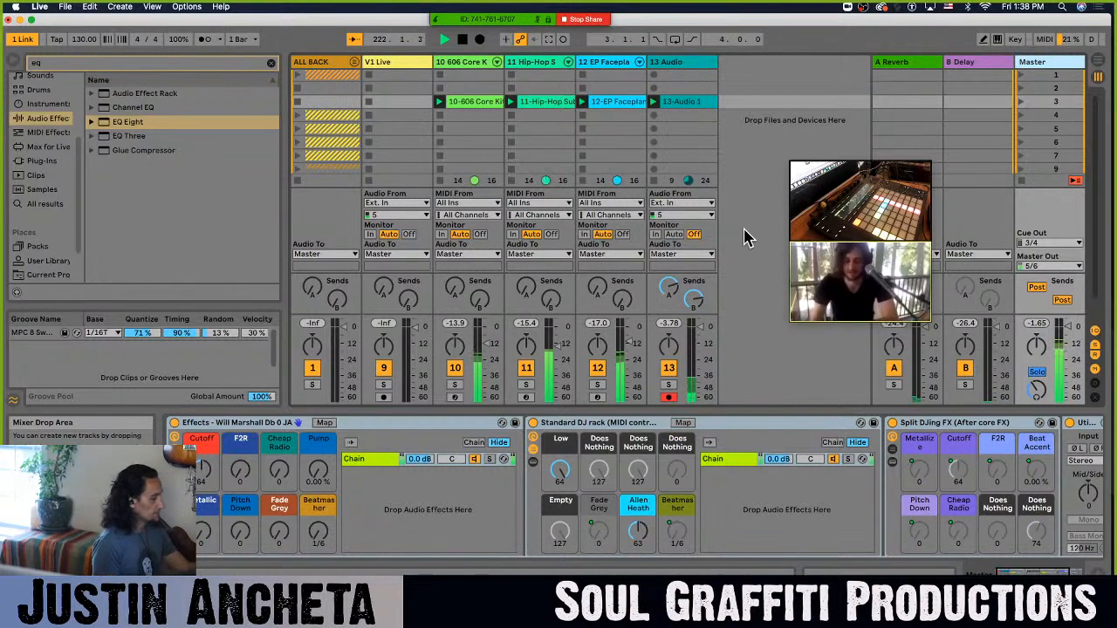
- Examine the EP Faceplant track's instrument and its clip's notes during playback
{"action": "key", "text": "space"}
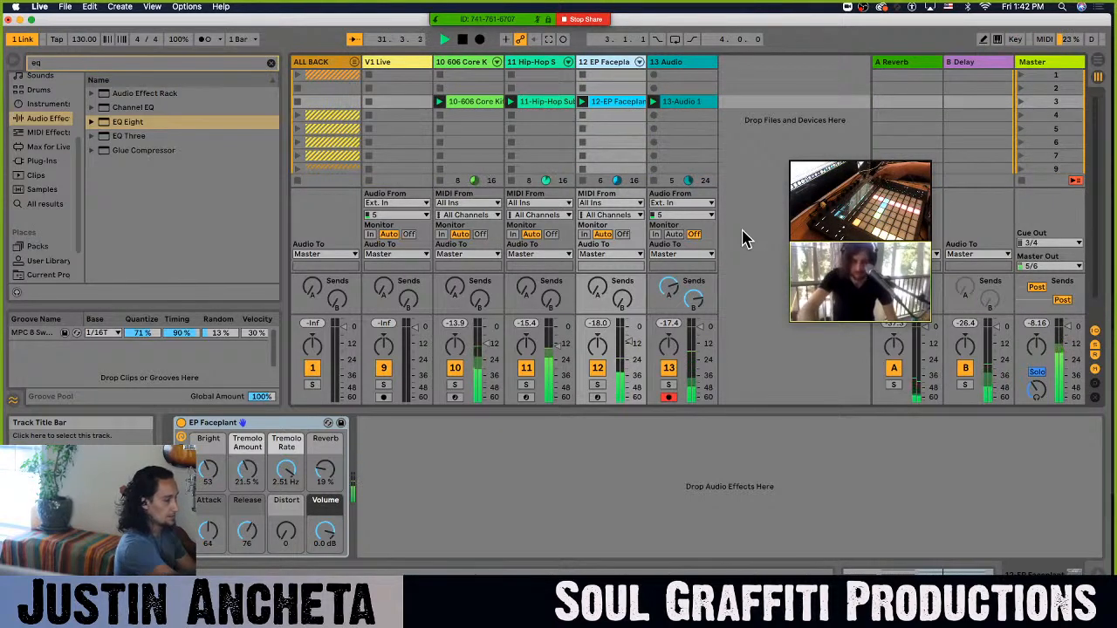
{"action": "key", "text": "q"}
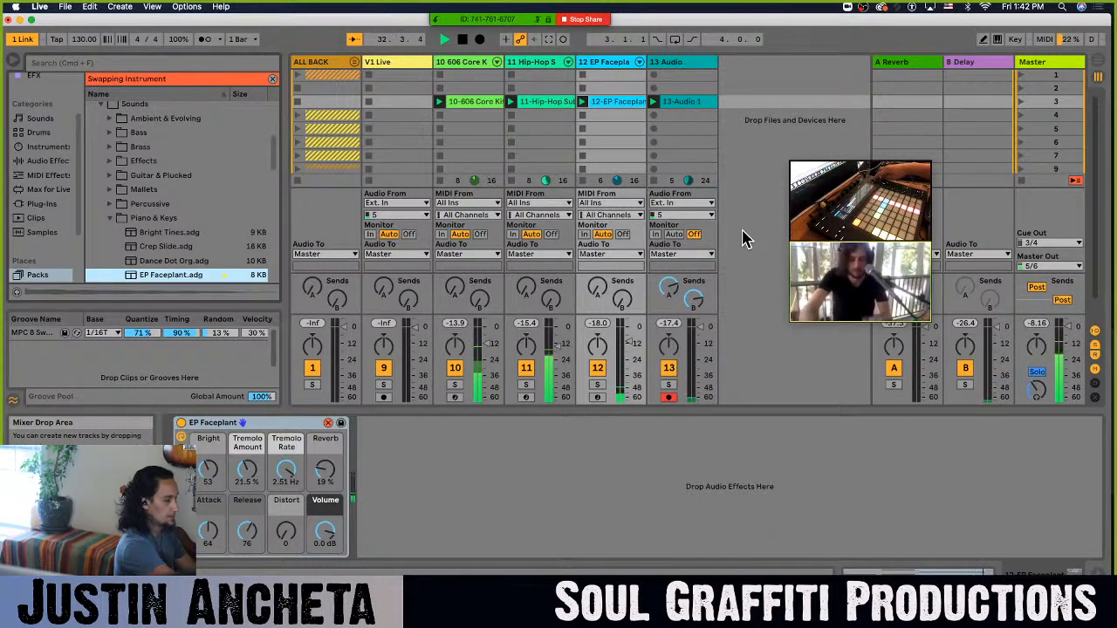
{"action": "key", "text": "shift+Tab"}
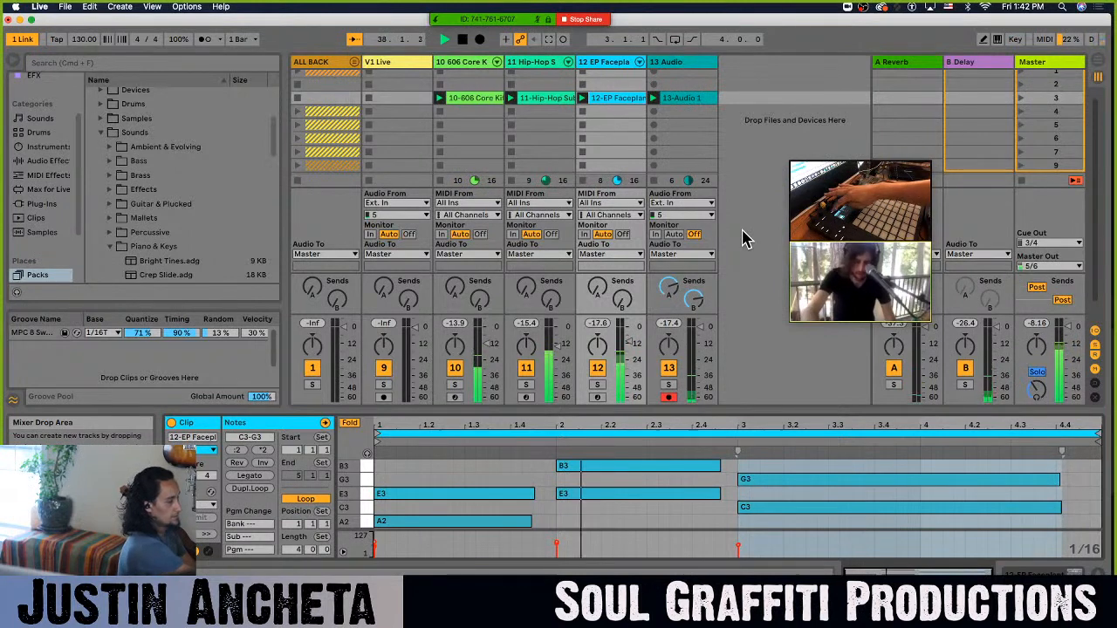
{"action": "key", "text": "shift+Tab"}
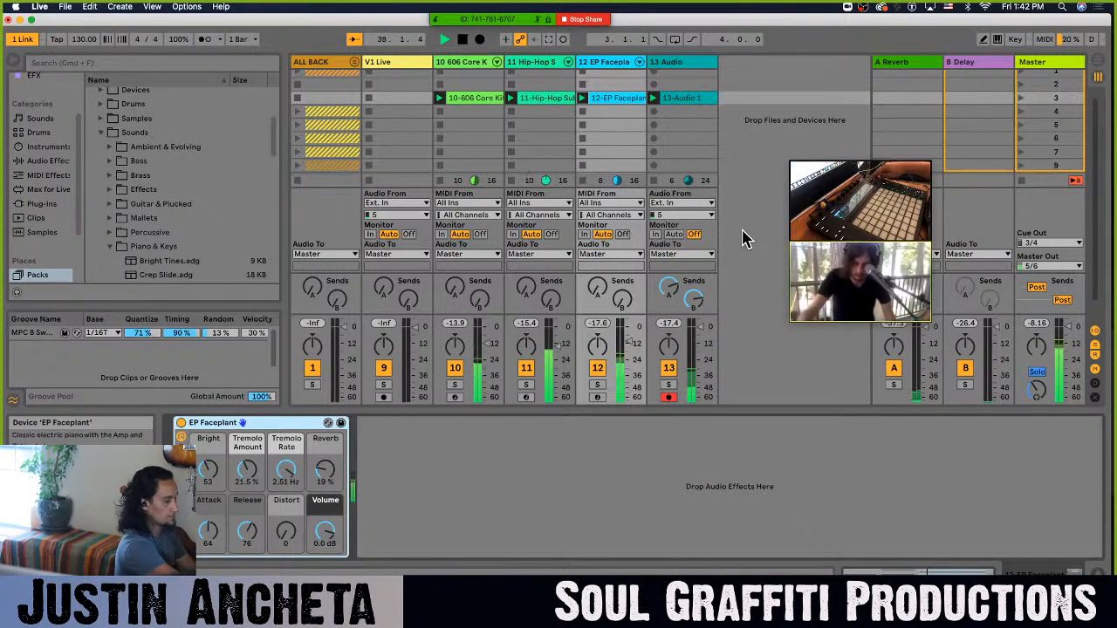